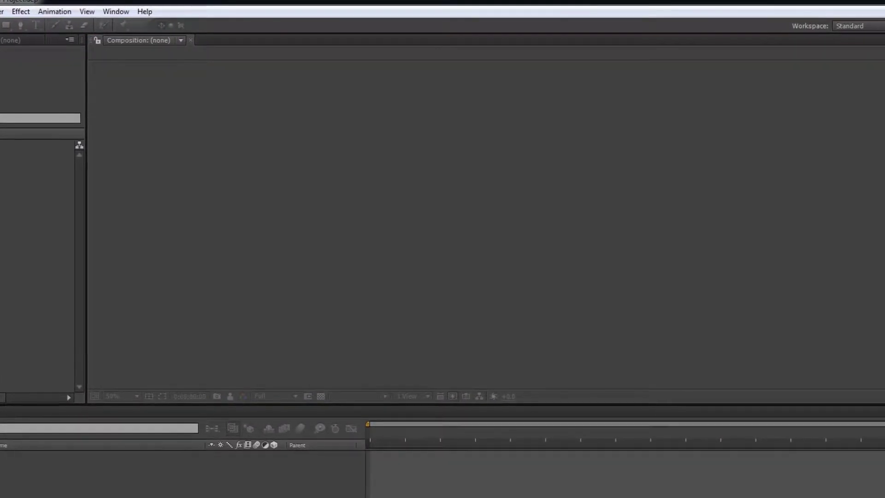
# Step: Reset the Standard workspace to its original layout and accept discarding the changes
pyautogui.click(95, 12)
pyautogui.moveTo(131, 26)
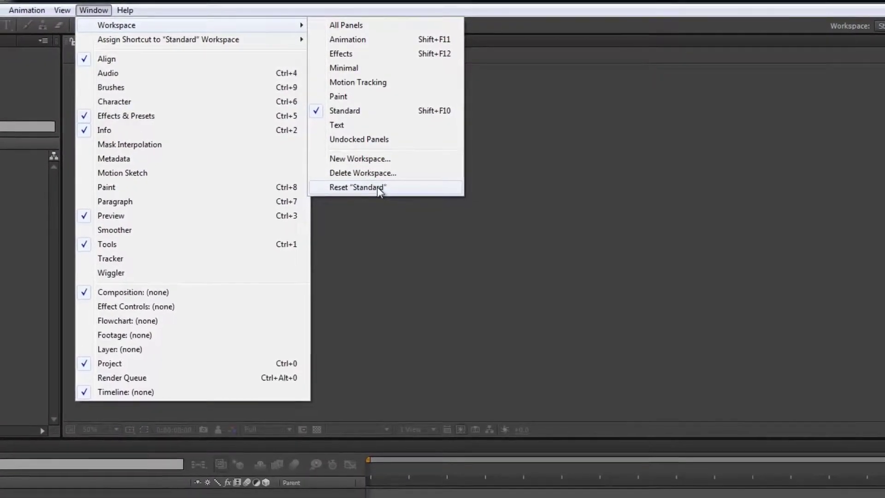
pyautogui.click(377, 186)
pyautogui.click(494, 318)
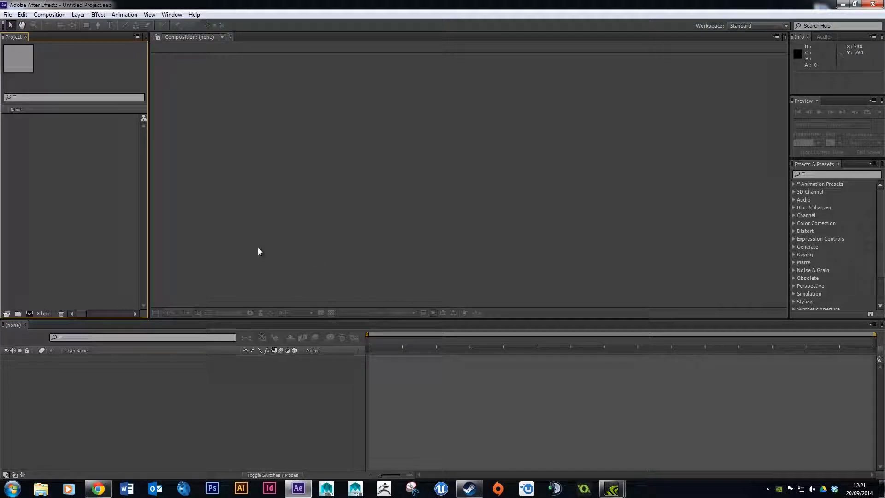
# Step: Import PS_PeeBar.psd from the YOUTUBE folder as a Composition with layer styles merged into footage
pyautogui.click(7, 14)
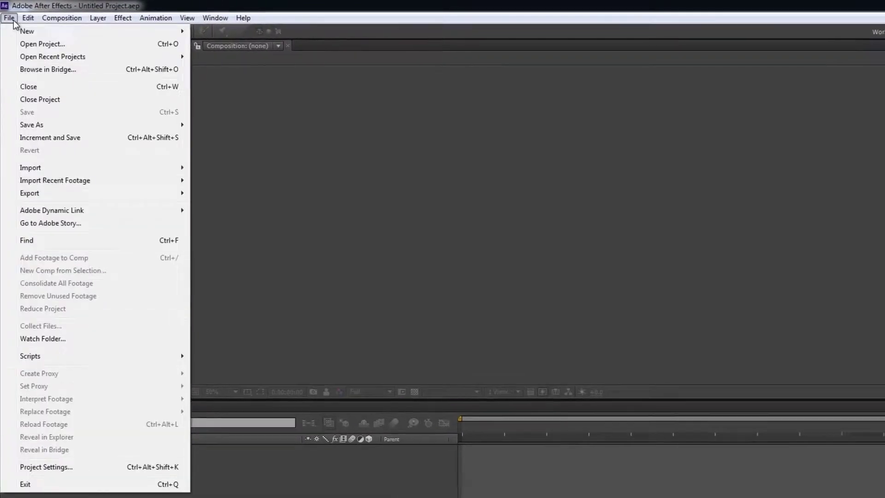
pyautogui.moveTo(139, 184)
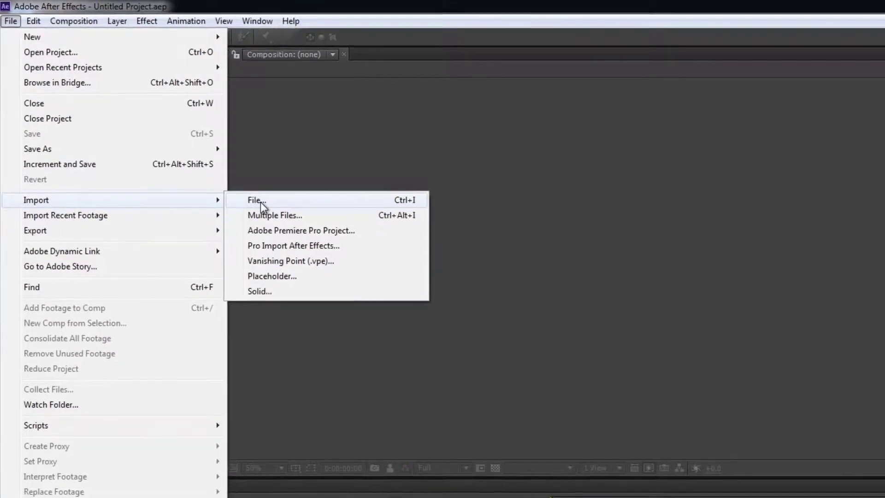
pyautogui.click(242, 185)
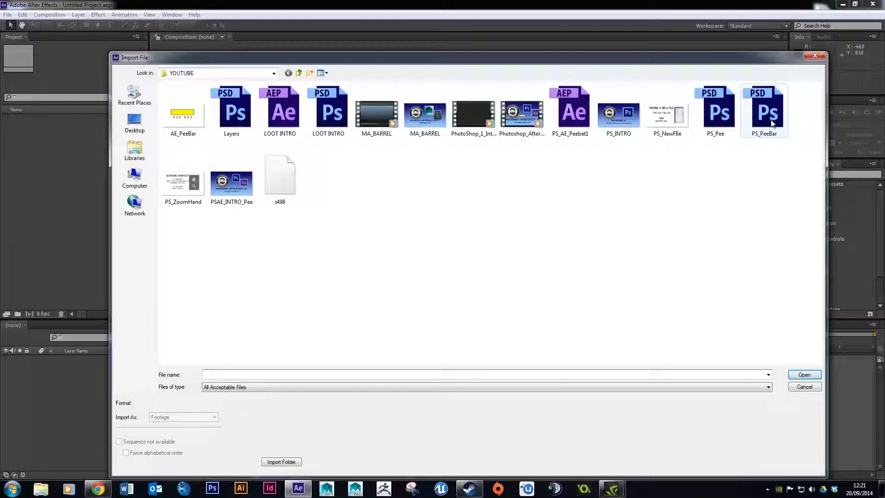
pyautogui.click(763, 115)
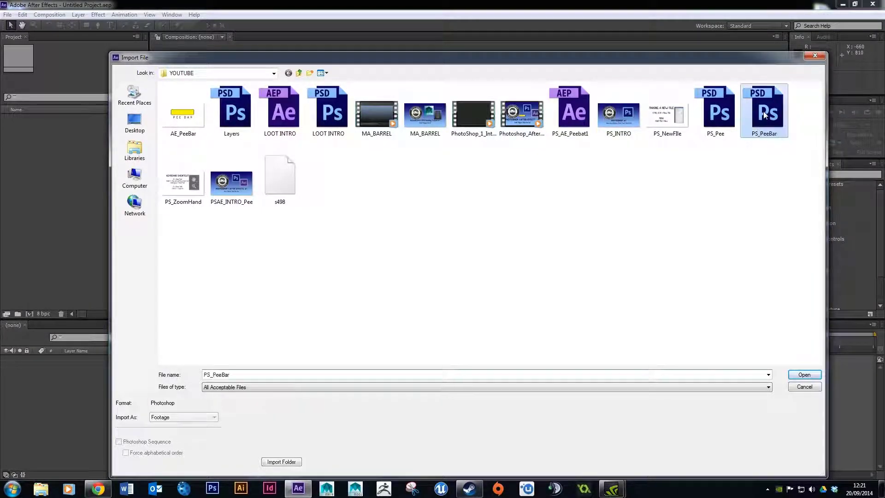
pyautogui.click(804, 375)
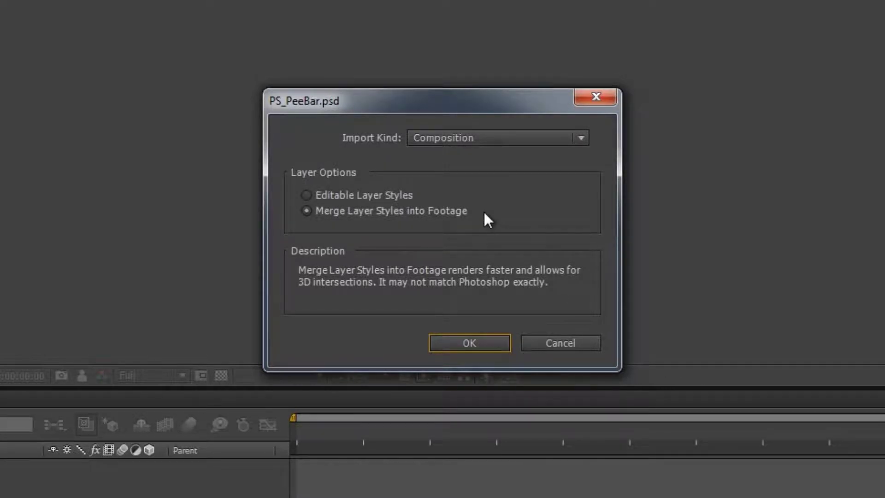
pyautogui.moveTo(437, 92); pyautogui.dragTo(436, 67)
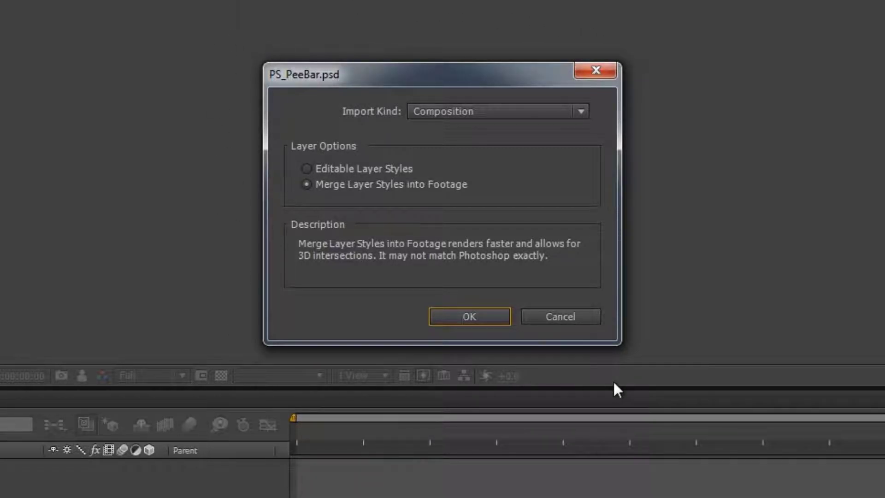
pyautogui.click(477, 114)
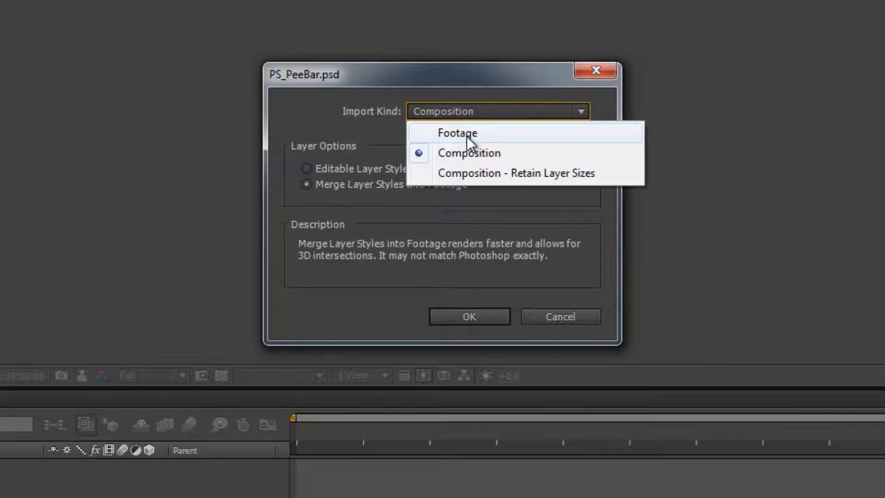
pyautogui.click(505, 154)
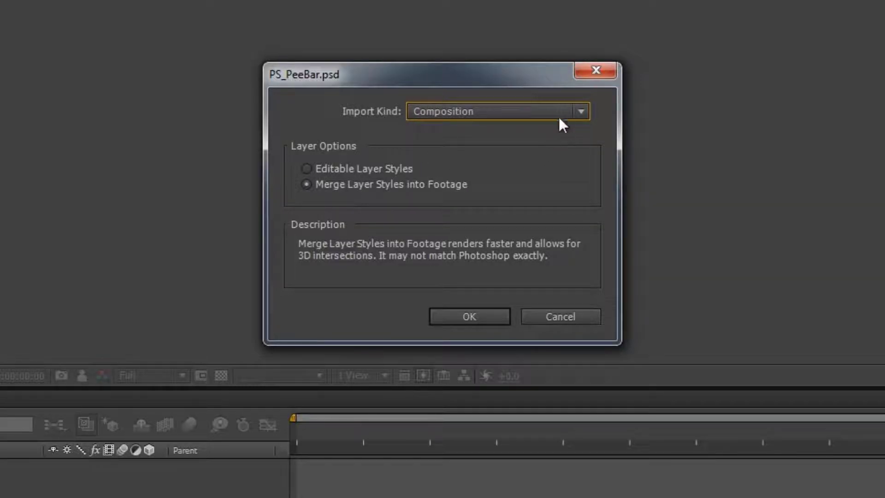
pyautogui.click(463, 313)
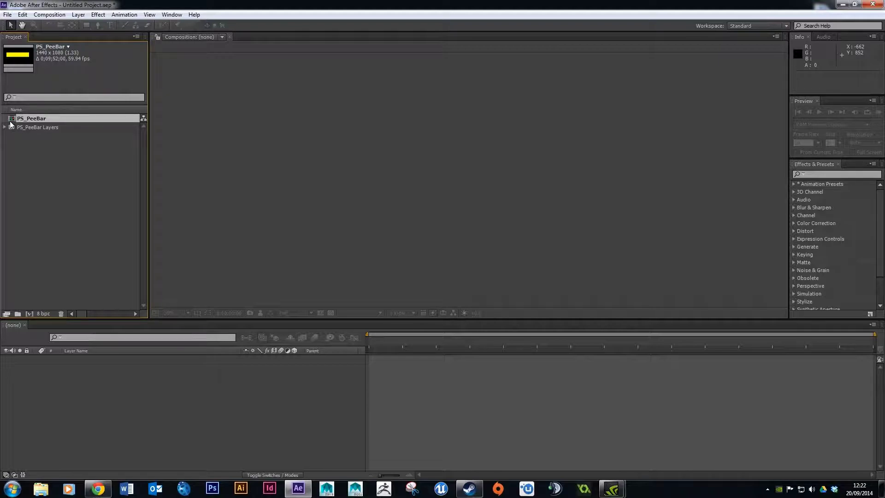
# Step: Open the PS_PeeBar composition and highlight its PEE BAR TEXT, Black Box and PEE layers in turn
pyautogui.click(18, 137)
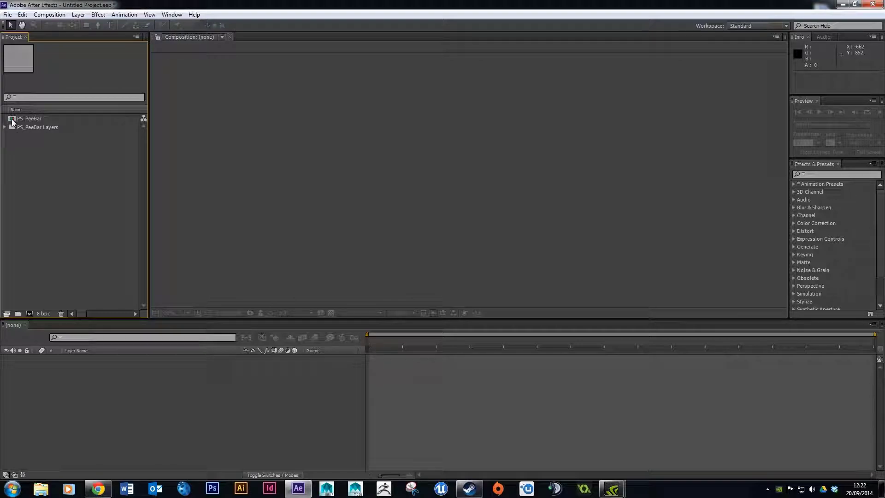
pyautogui.click(12, 121)
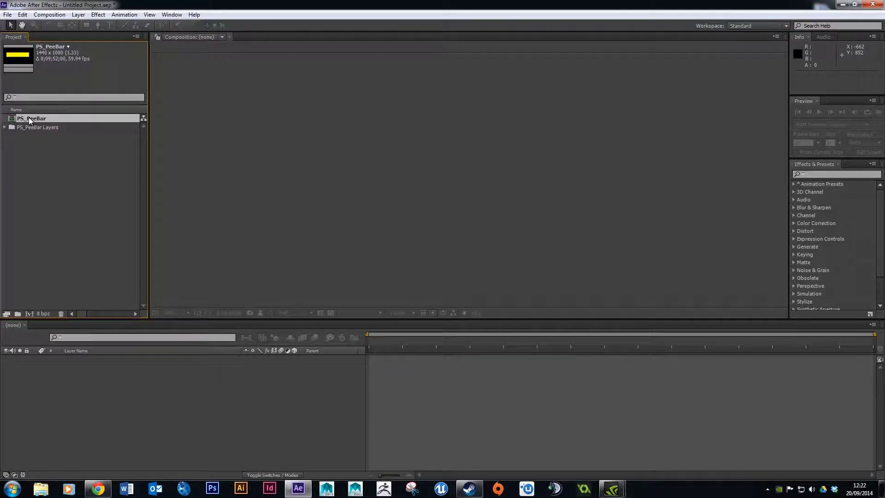
pyautogui.doubleClick(29, 118)
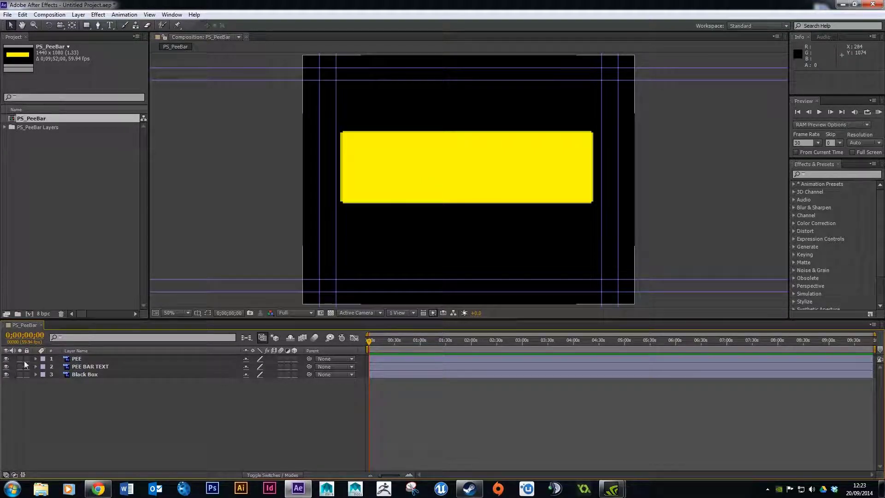
pyautogui.click(81, 367)
pyautogui.click(87, 374)
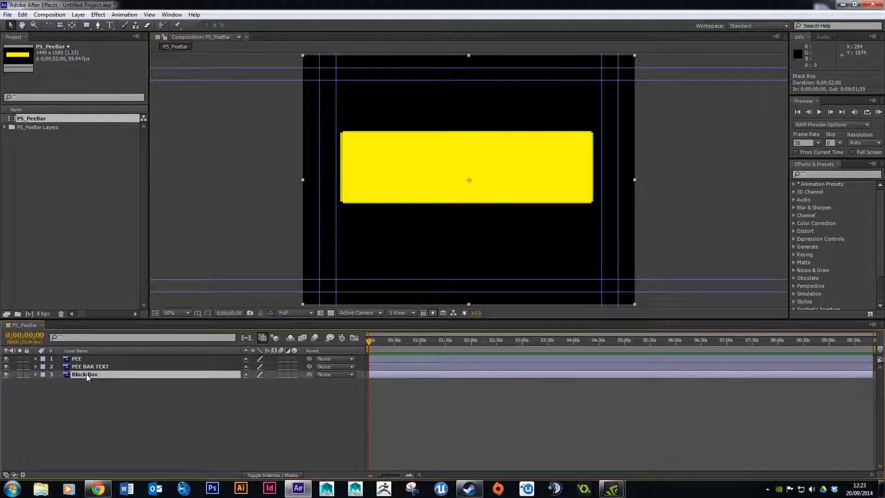
pyautogui.click(91, 367)
pyautogui.click(92, 358)
pyautogui.click(92, 391)
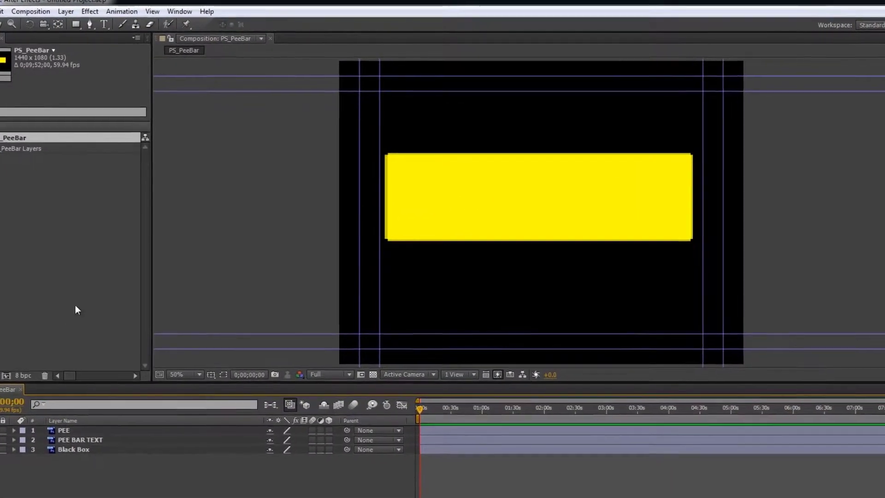
# Step: Create a white solid layer that matches the composition size of 1440 x 1080 px
pyautogui.click(61, 10)
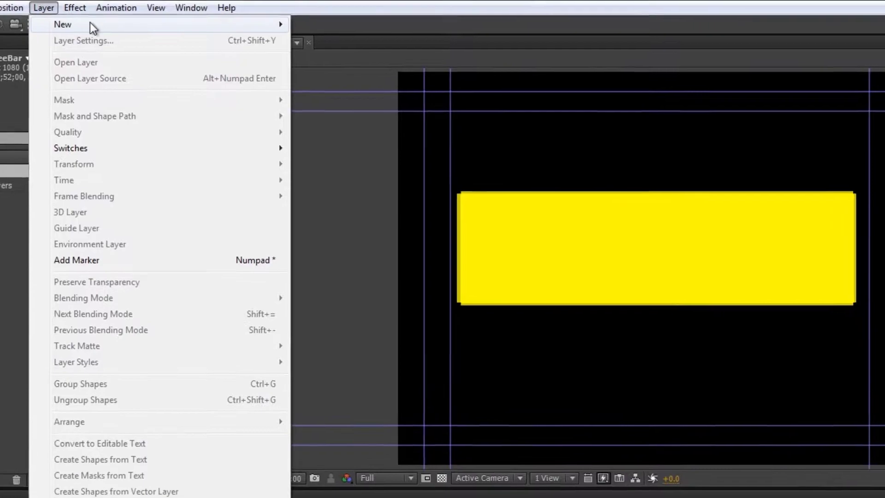
pyautogui.moveTo(104, 24)
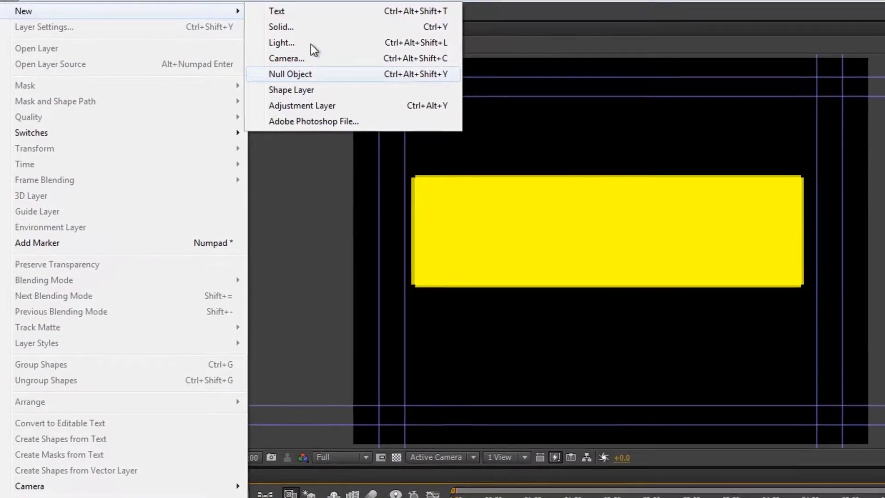
pyautogui.click(296, 24)
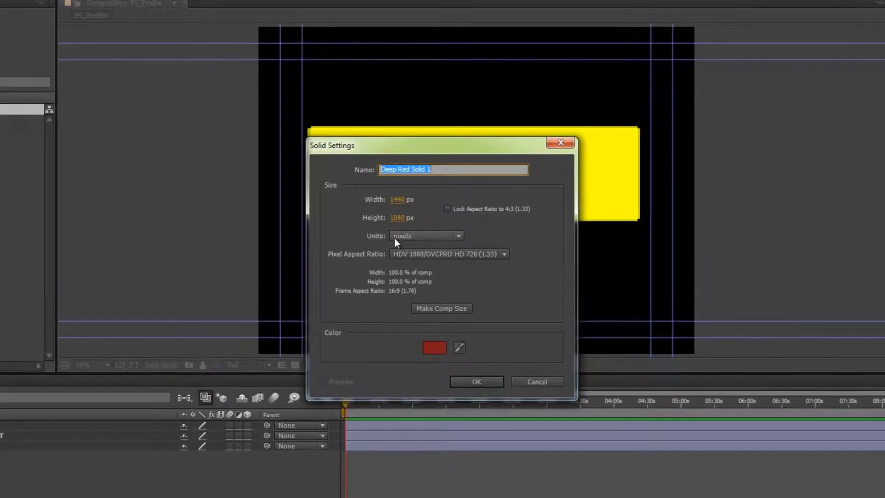
pyautogui.click(437, 307)
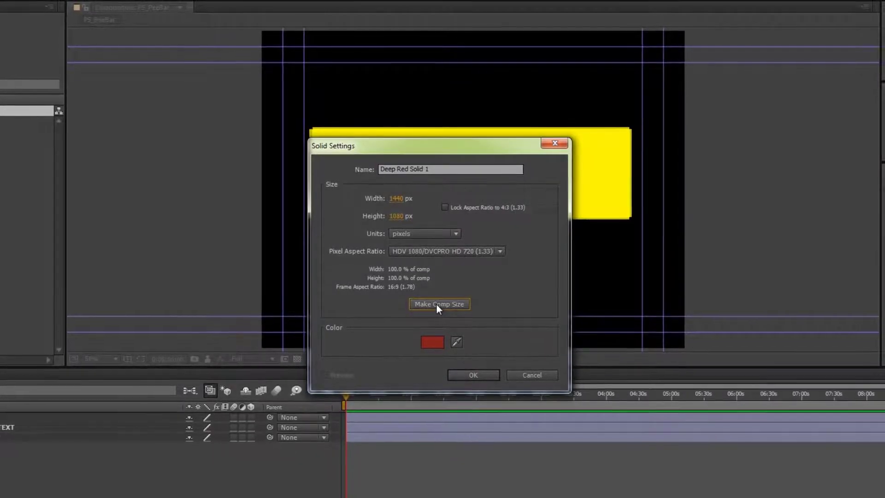
pyautogui.moveTo(479, 144); pyautogui.dragTo(171, 144)
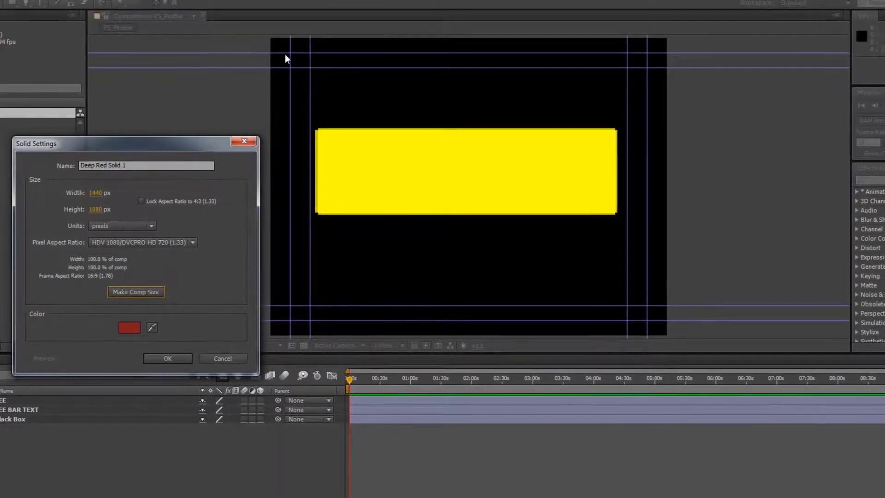
pyautogui.moveTo(99, 144); pyautogui.dragTo(408, 81)
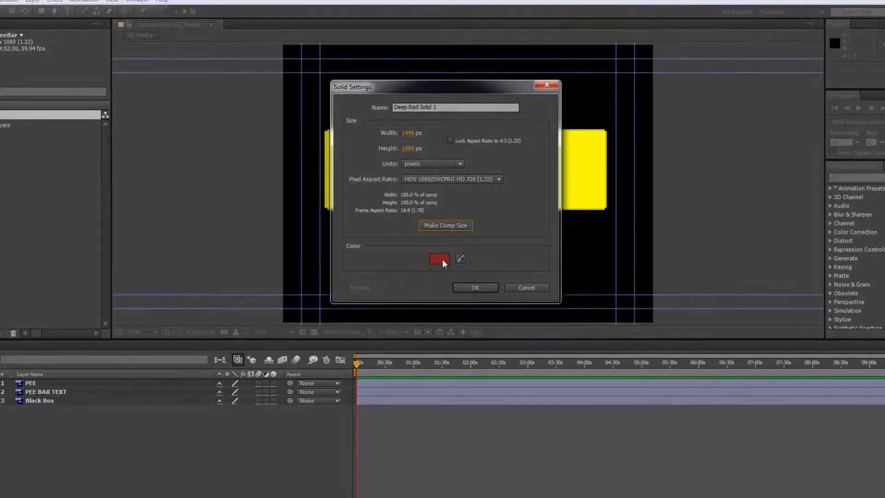
pyautogui.click(439, 263)
pyautogui.click(674, 157)
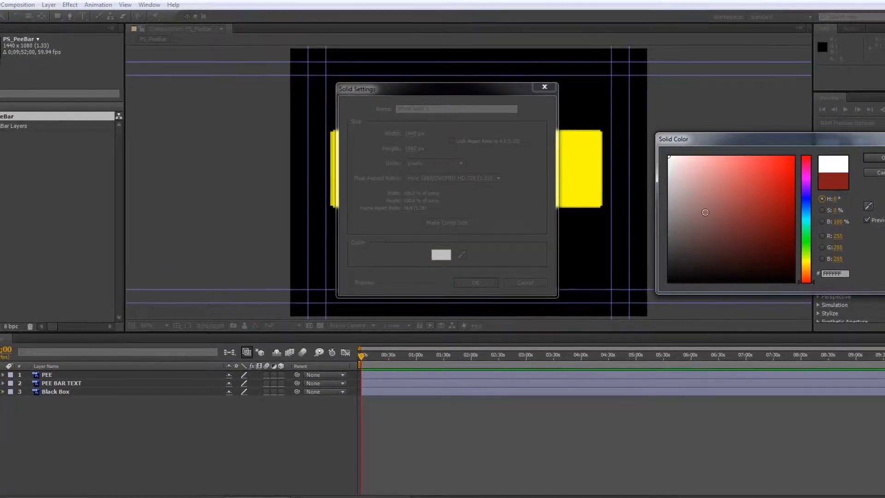
pyautogui.click(873, 158)
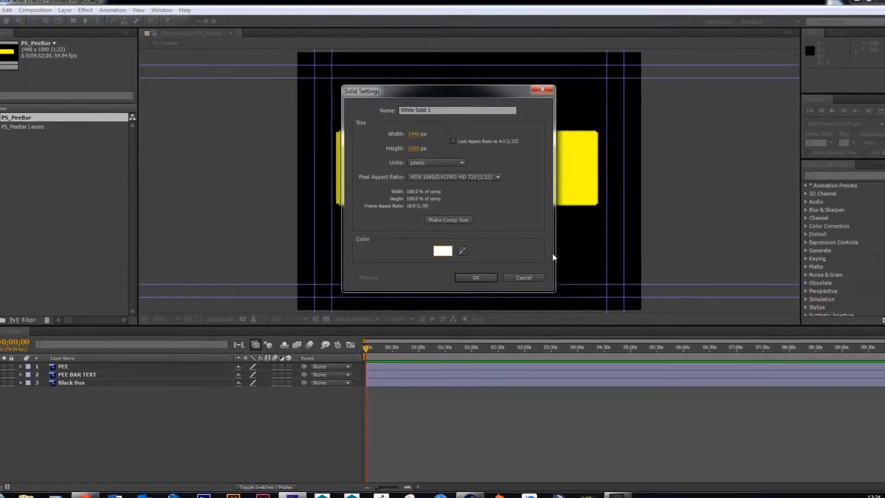
pyautogui.click(477, 276)
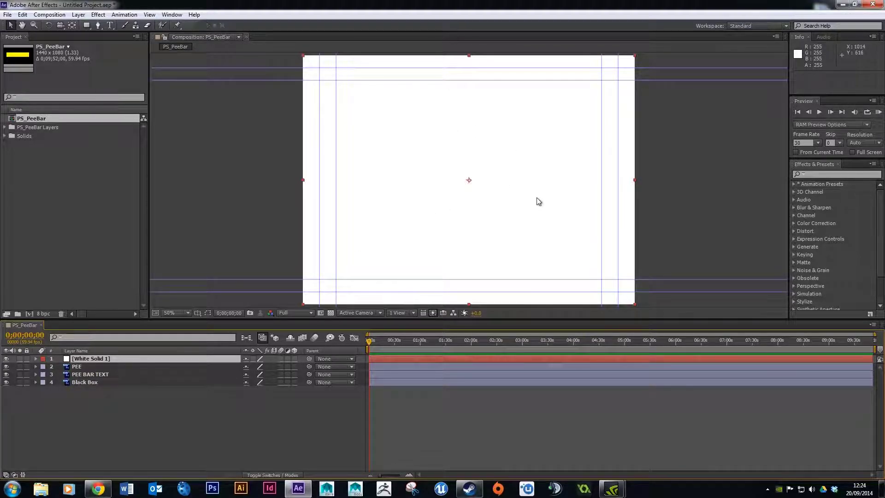
# Step: Move the white solid beneath the Black Box layer as the background and lock it
pyautogui.moveTo(102, 361); pyautogui.dragTo(102, 389)
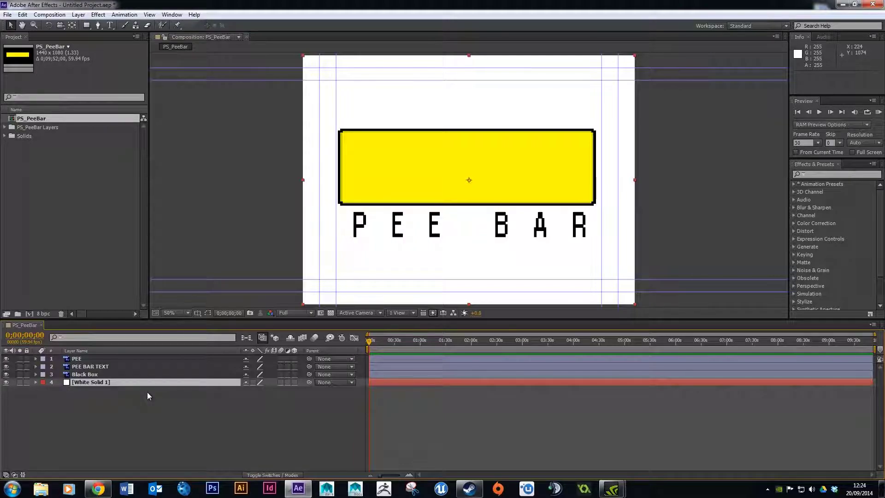
pyautogui.click(27, 382)
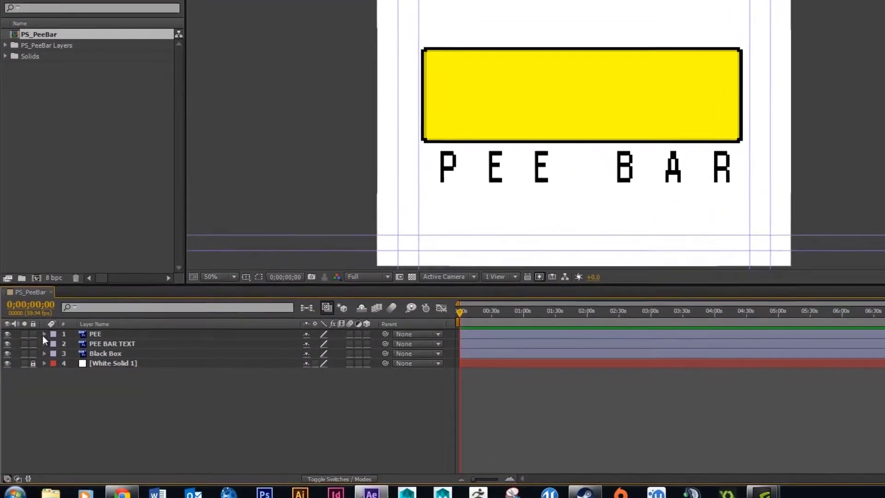
# Step: Expand the PEE layer's transform properties and toggle its visibility to identify the yellow bar
pyautogui.click(43, 334)
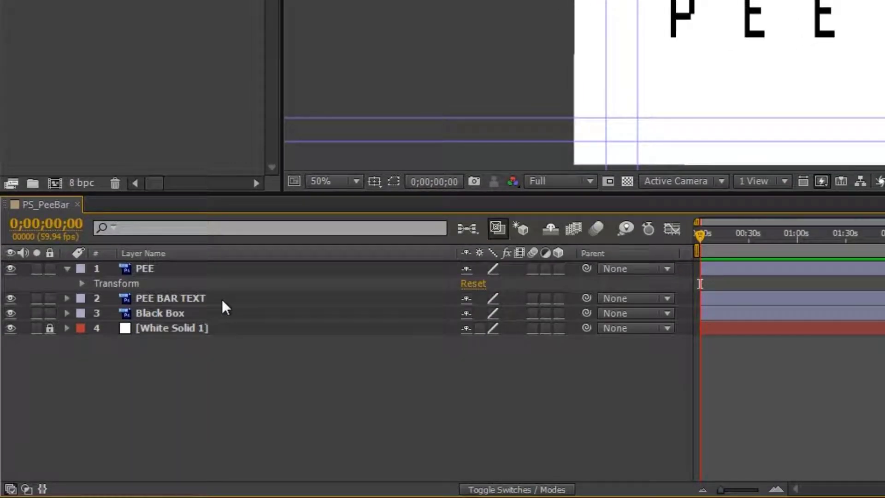
pyautogui.click(81, 283)
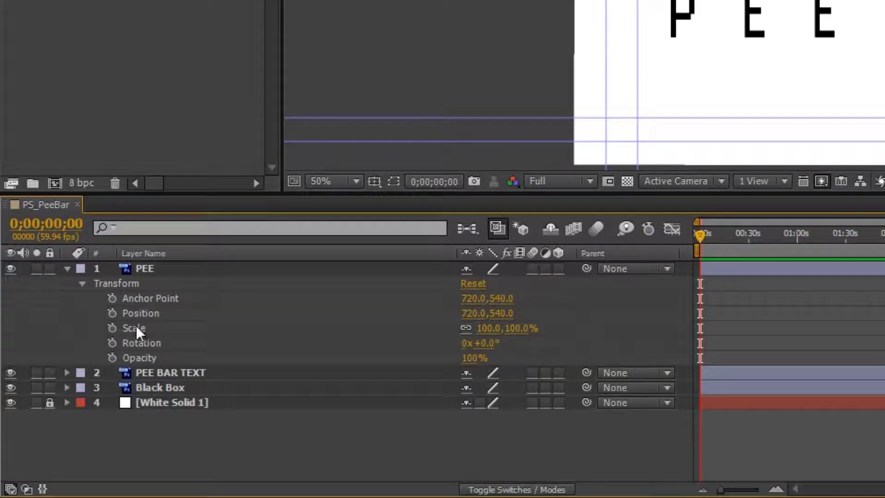
pyautogui.click(10, 270)
pyautogui.click(10, 268)
pyautogui.click(10, 269)
pyautogui.click(10, 268)
pyautogui.click(10, 268)
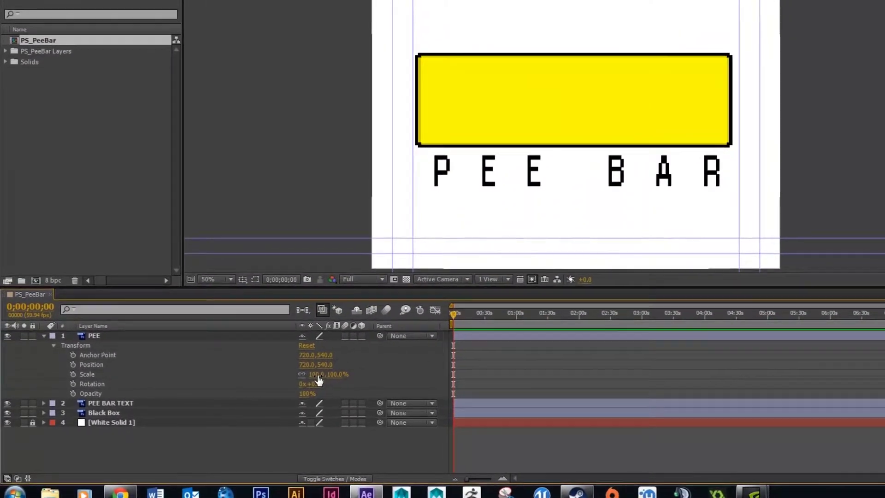
# Step: Try scaling the PEE layer uniformly down to 60% and undo the change
pyautogui.moveTo(329, 374); pyautogui.dragTo(242, 390)
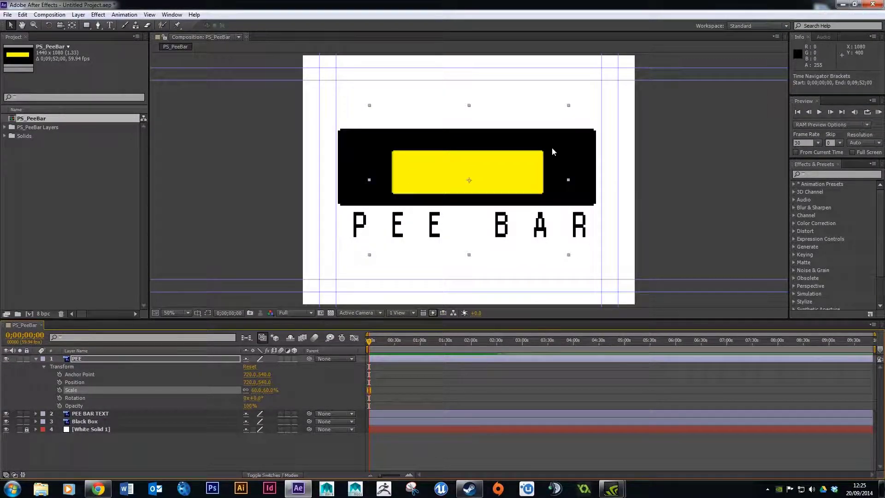
pyautogui.click(25, 16)
pyautogui.click(33, 22)
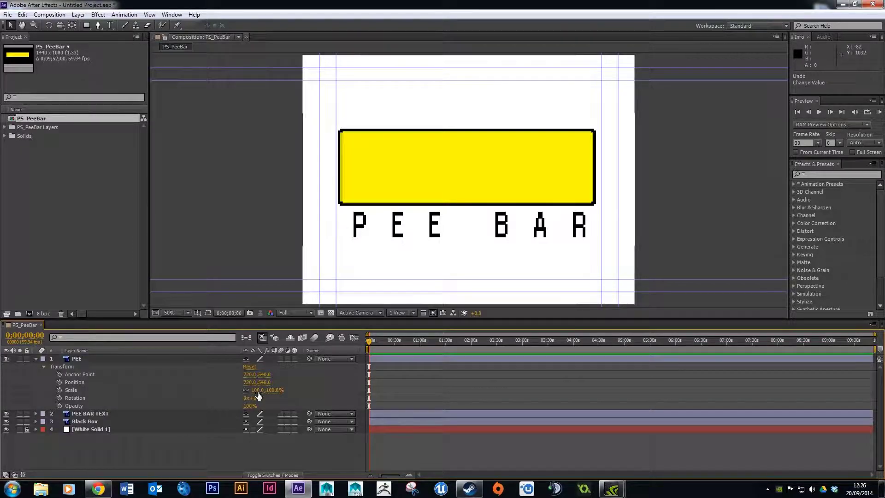
# Step: Unlink the PEE layer's scale proportions, try a narrower horizontal scale and set it back to 100%
pyautogui.click(246, 391)
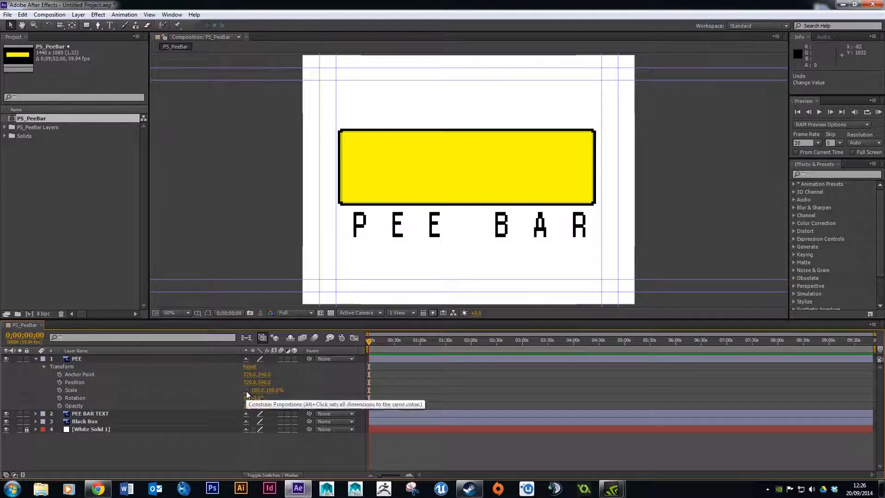
pyautogui.moveTo(256, 390)
pyautogui.mouseDown()
pyautogui.moveTo(225, 390)
pyautogui.moveTo(253, 393)
pyautogui.mouseUp()
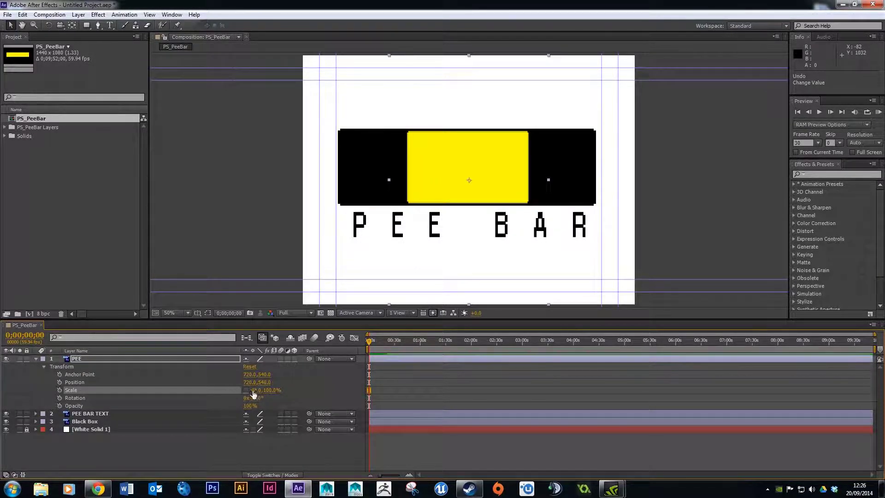
pyautogui.click(257, 390)
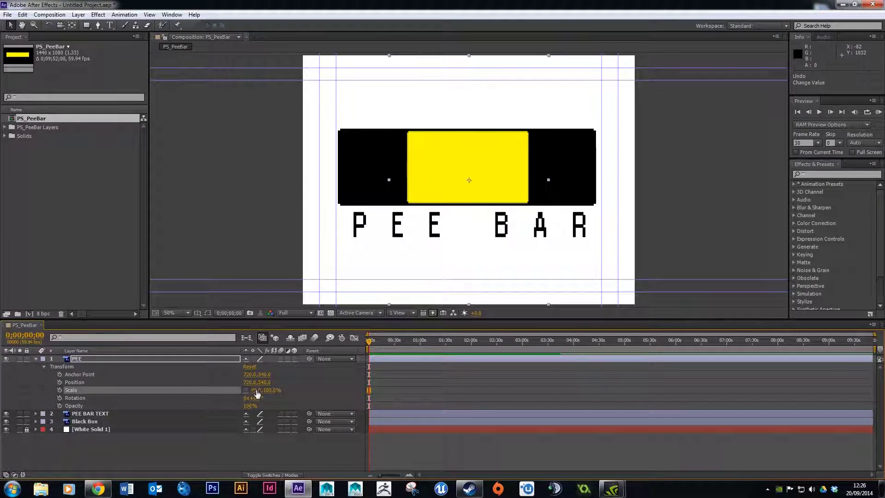
pyautogui.write('1')
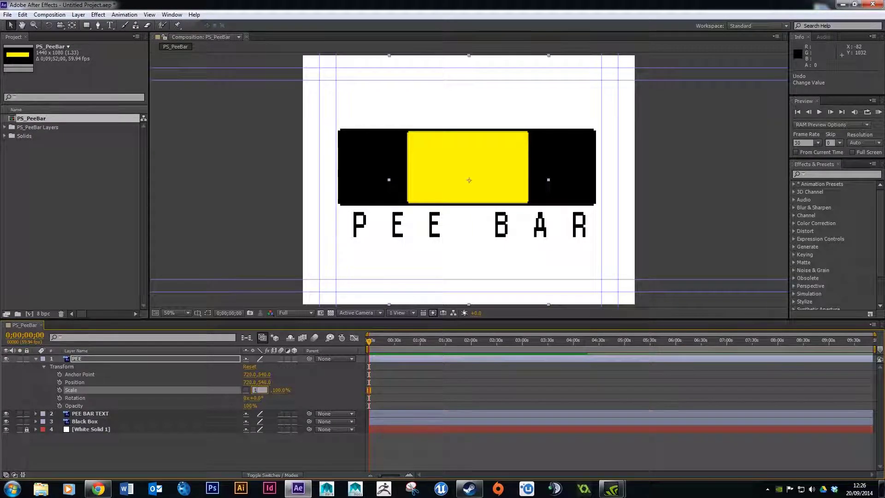
pyautogui.write('00')
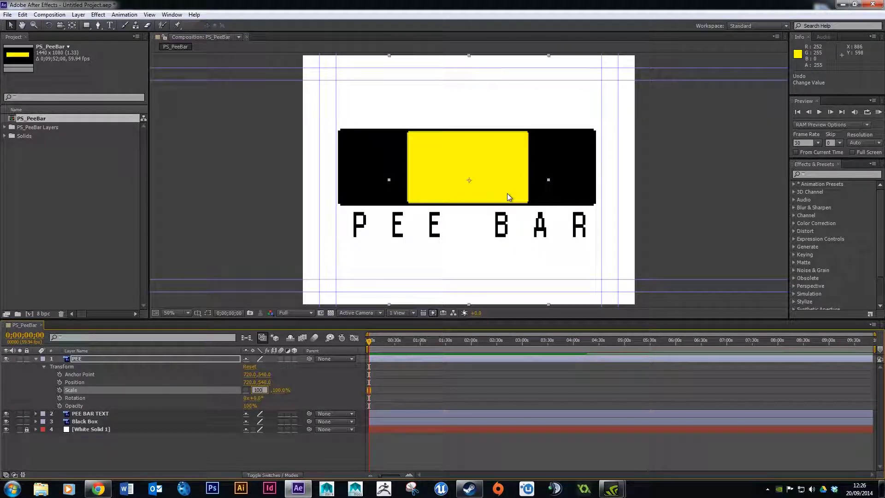
pyautogui.press('Return')
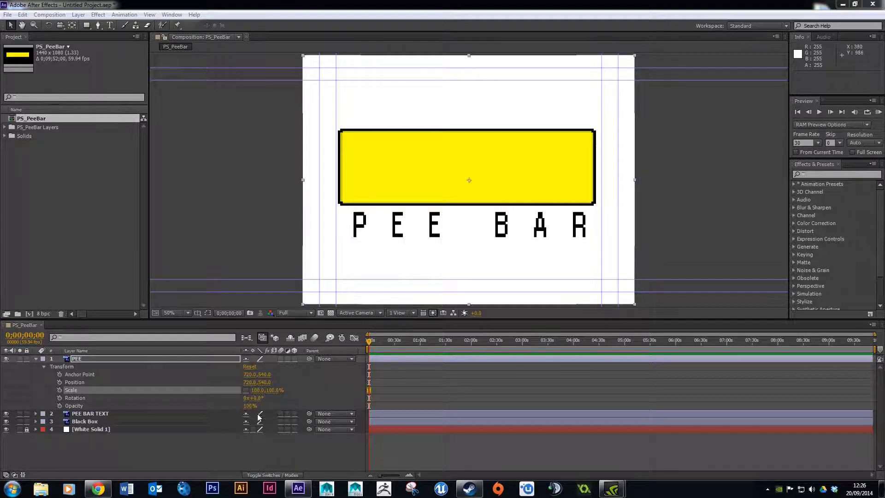
pyautogui.moveTo(257, 398)
pyautogui.mouseDown()
pyautogui.moveTo(277, 397)
pyautogui.moveTo(257, 398)
pyautogui.mouseUp()
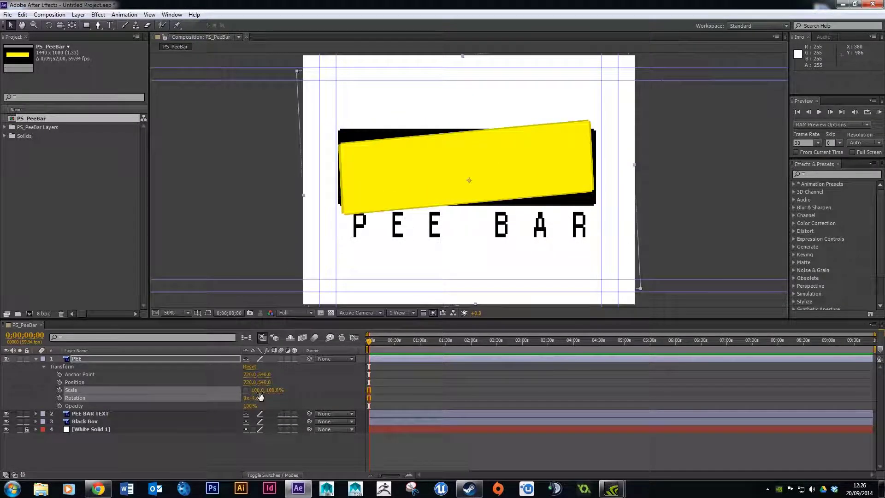
pyautogui.click(23, 14)
pyautogui.click(42, 25)
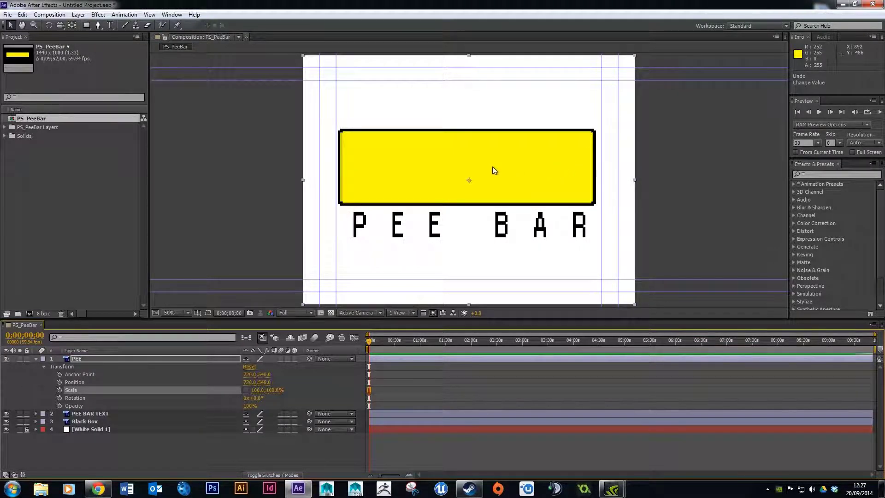
# Step: Open the PEE layer on its own and move its anchor point to the yellow bar's left edge at 158, 488
pyautogui.click(79, 358)
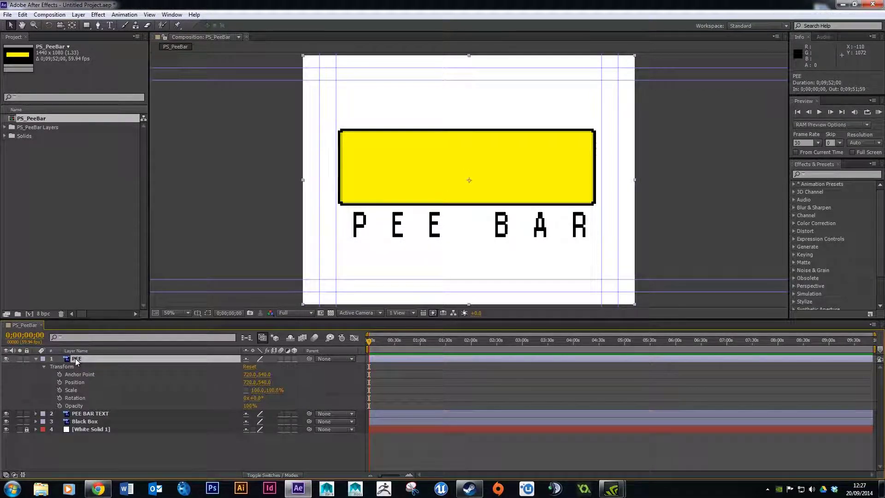
pyautogui.doubleClick(75, 358)
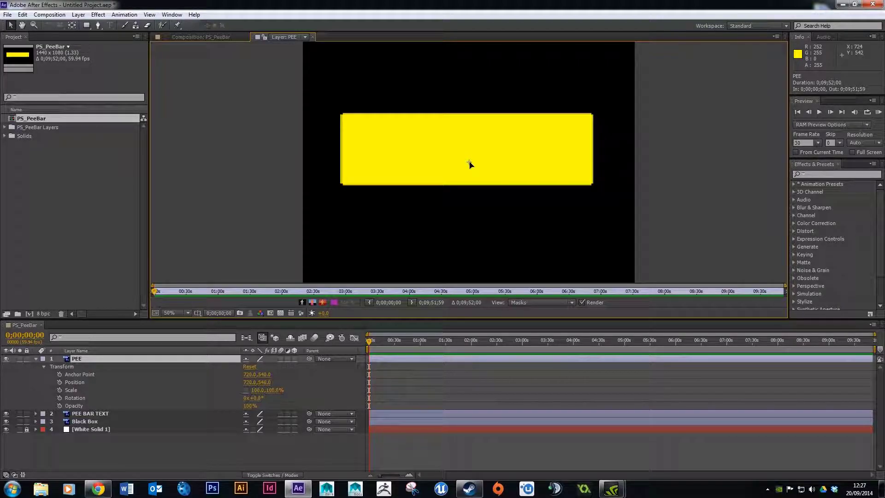
pyautogui.moveTo(469, 163); pyautogui.dragTo(339, 150)
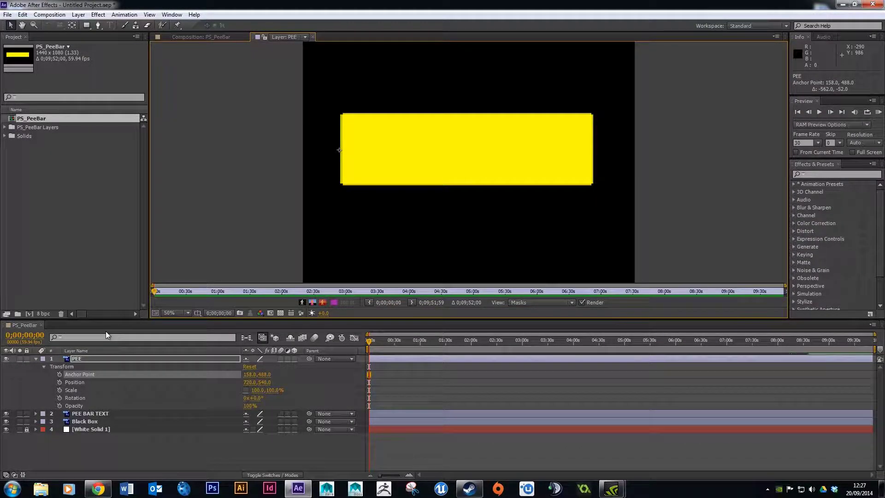
pyautogui.click(312, 37)
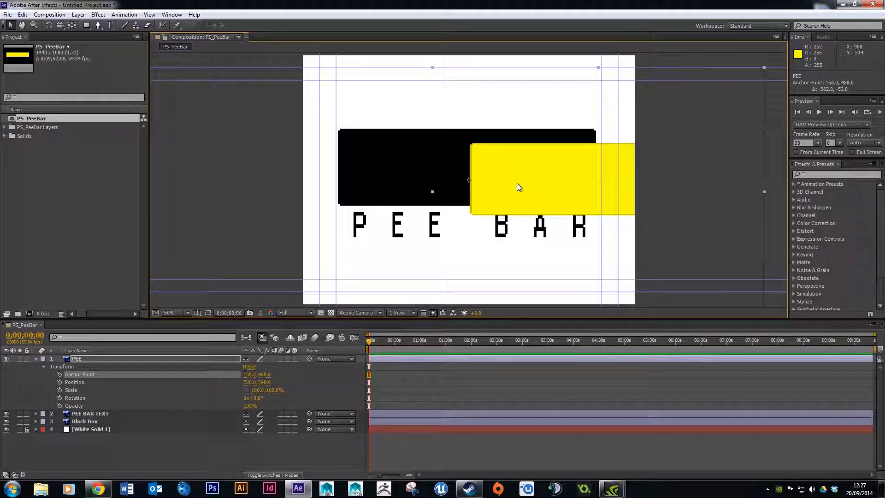
# Step: Reposition the yellow bar inside the black box by moving the PEE layer to position 158, 486
pyautogui.moveTo(558, 188); pyautogui.dragTo(432, 174)
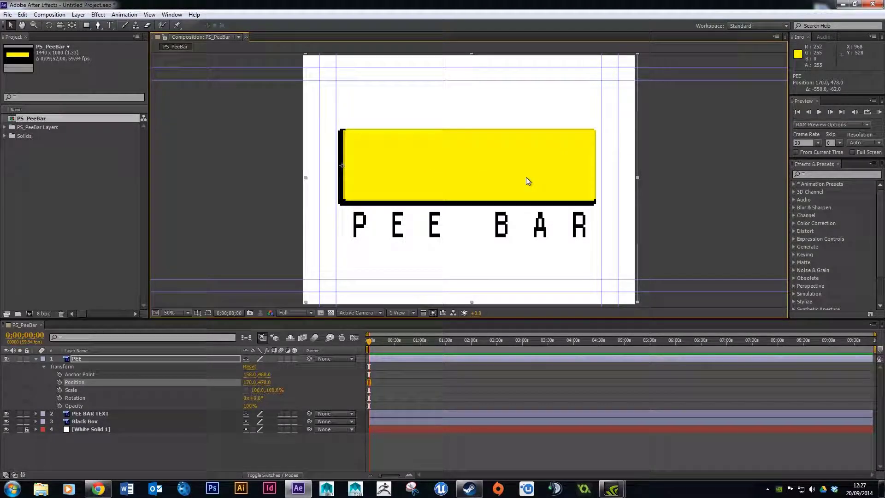
pyautogui.press('Left')
pyautogui.press('Left')
pyautogui.press('Left')
pyautogui.press('Left')
pyautogui.press('Left')
pyautogui.press('Left')
pyautogui.press('Left')
pyautogui.press('Left')
pyautogui.press('Left')
pyautogui.press('Left')
pyautogui.press('Left')
pyautogui.press('Left')
pyautogui.press('Left')
pyautogui.press('Left')
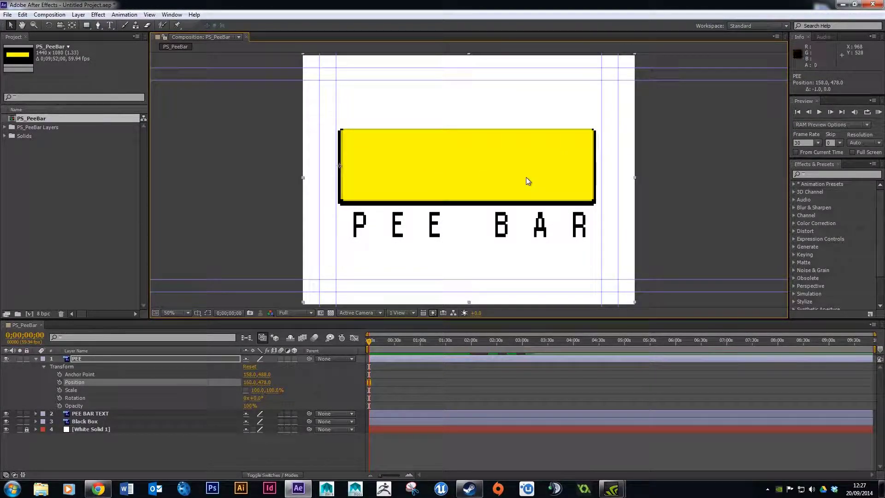
pyautogui.press('Down')
pyautogui.press('Down')
pyautogui.press('Down')
pyautogui.press('Down')
pyautogui.press('Down')
pyautogui.press('Down')
pyautogui.press('Down')
pyautogui.press('Down')
pyautogui.press('Right')
pyautogui.press('Right')
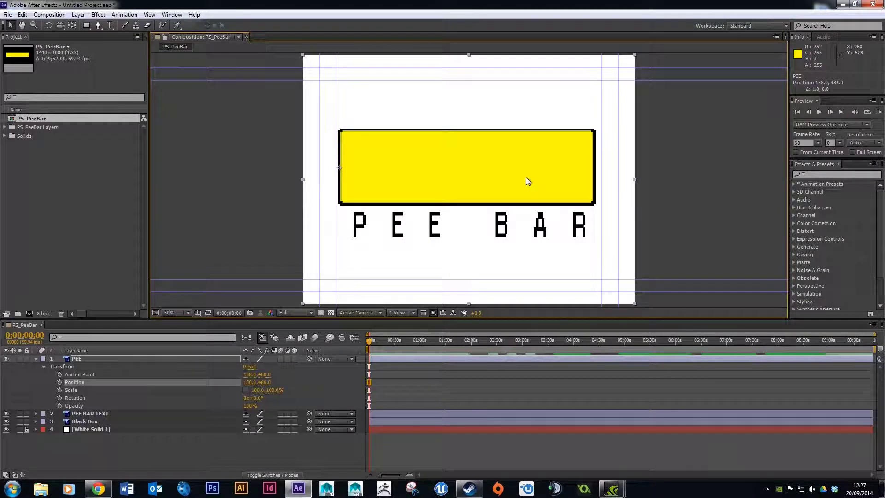
# Step: Try narrowing the PEE layer's horizontal scale from its new anchor point and undo the change
pyautogui.moveTo(262, 391)
pyautogui.mouseDown()
pyautogui.moveTo(211, 386)
pyautogui.moveTo(254, 386)
pyautogui.moveTo(215, 386)
pyautogui.moveTo(245, 389)
pyautogui.mouseUp()
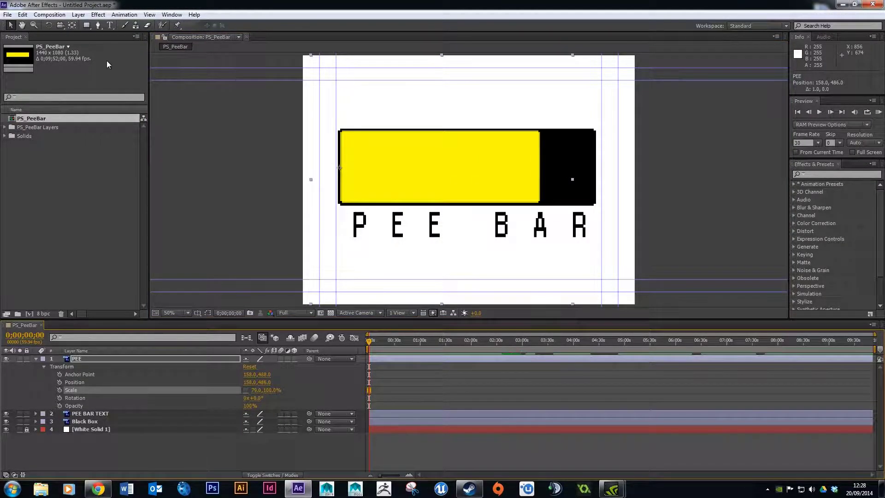
pyautogui.click(22, 15)
pyautogui.click(39, 24)
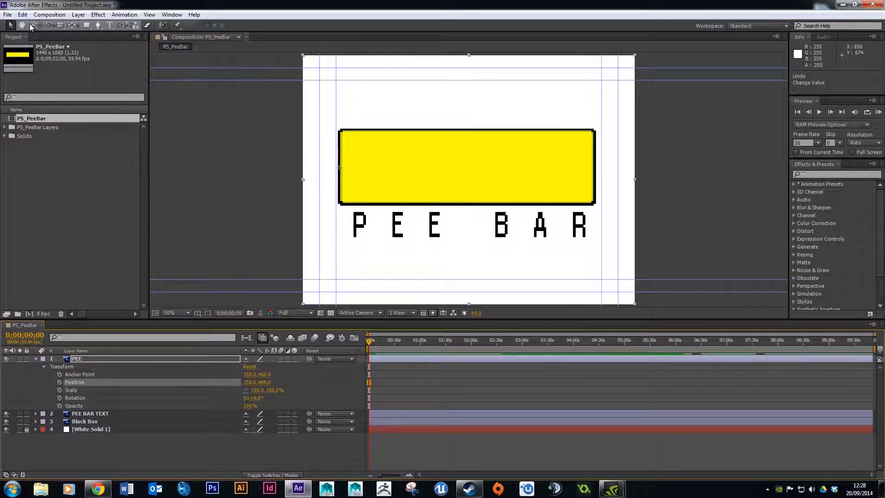
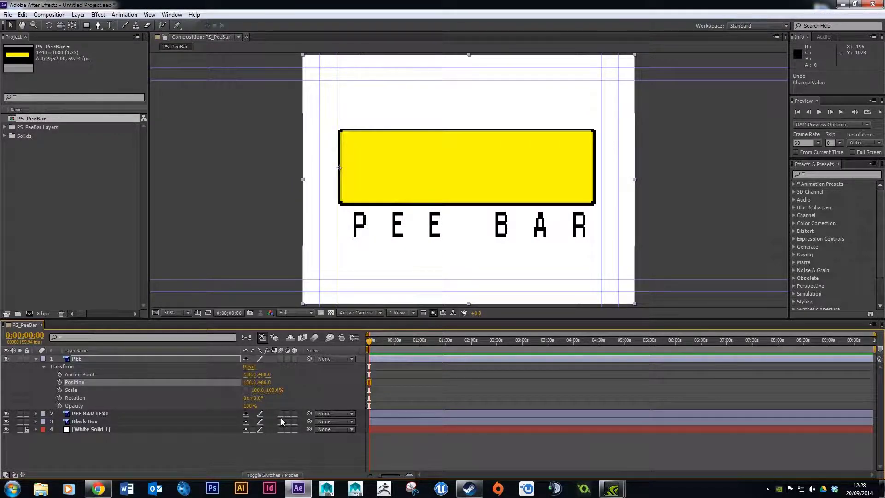
# Step: Enable Scale keyframing on the PEE layer at the start of the timeline with the scale at 100%
pyautogui.click(58, 390)
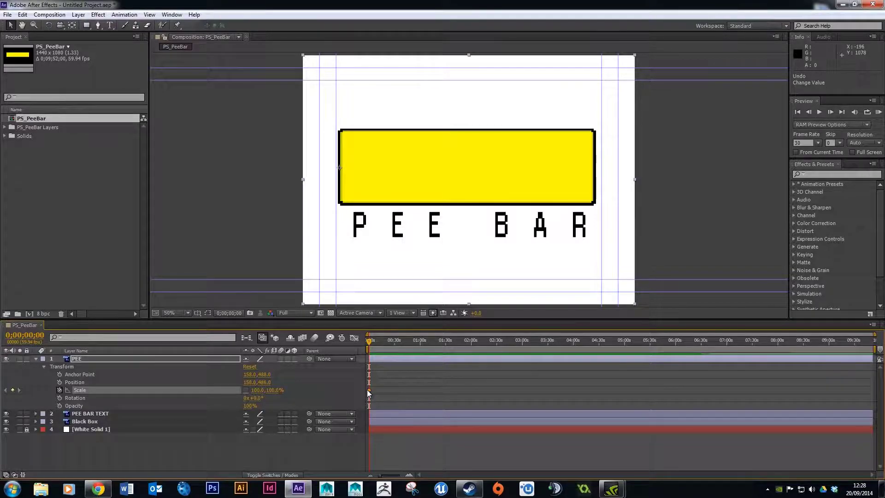
pyautogui.moveTo(369, 393)
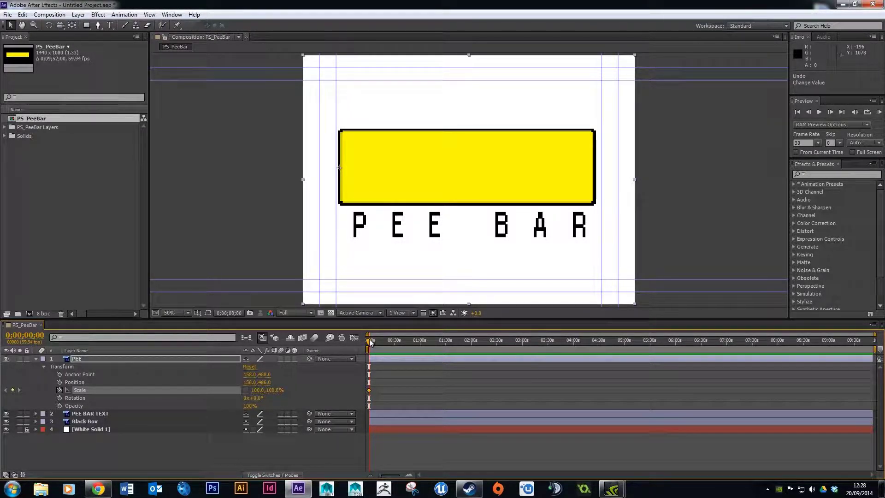
# Step: Add a Scale keyframe at 0;05;00;15 with the PEE layer's horizontal scale set to 0%
pyautogui.moveTo(408, 348); pyautogui.dragTo(625, 344)
pyautogui.click(810, 112)
pyautogui.click(810, 112)
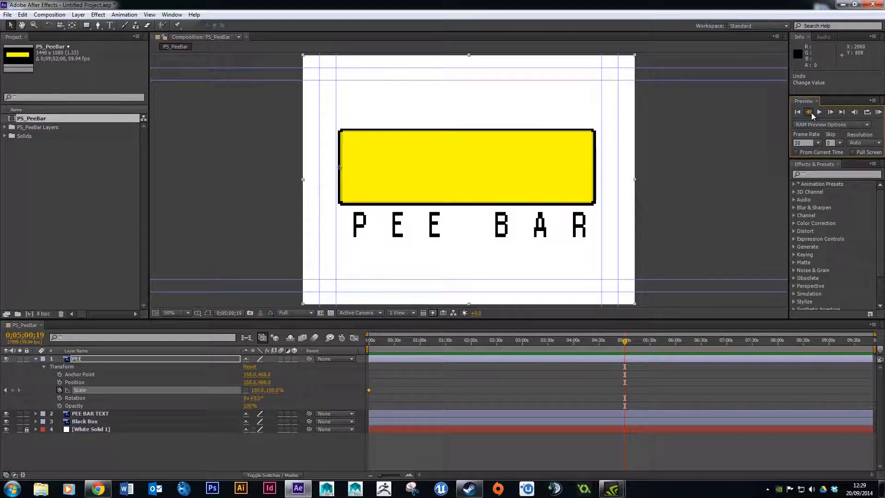
pyautogui.click(810, 112)
pyautogui.moveTo(257, 390); pyautogui.dragTo(235, 389)
pyautogui.click(256, 390)
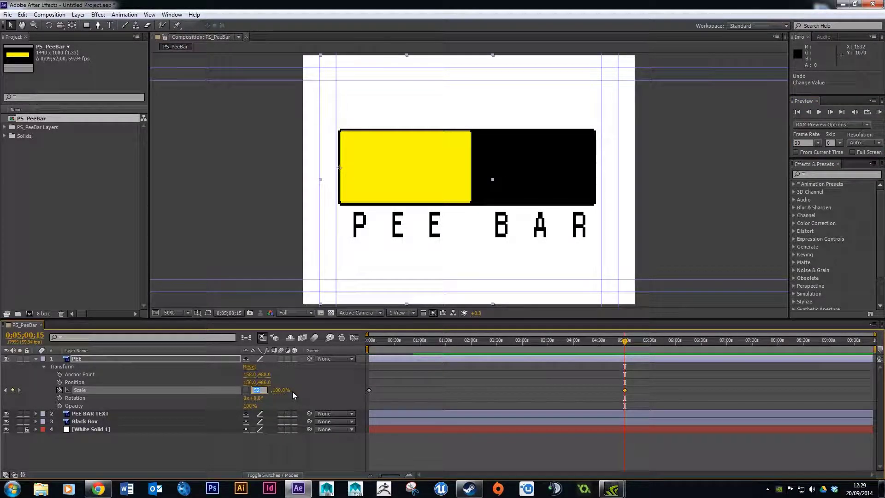
pyautogui.write('0')
pyautogui.press('Return')
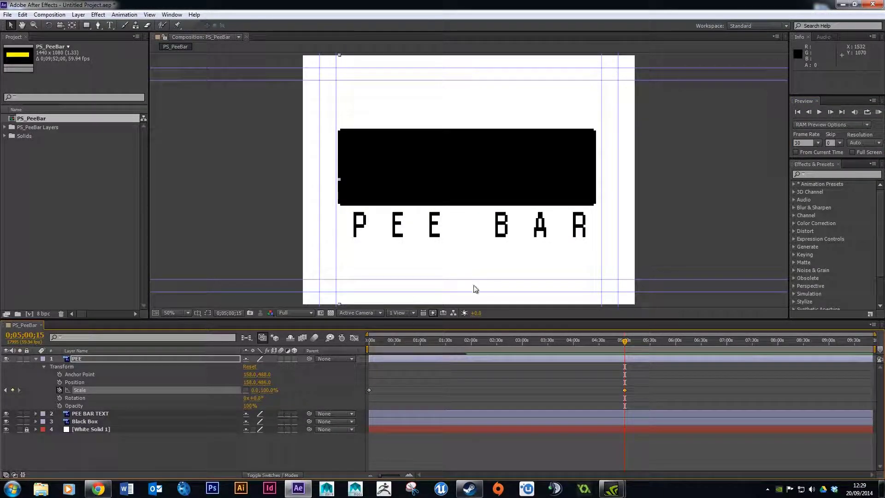
# Step: Scrub the timeline back to the start and forward to the second keyframe to check the shrinking bar
pyautogui.moveTo(624, 340); pyautogui.dragTo(346, 348)
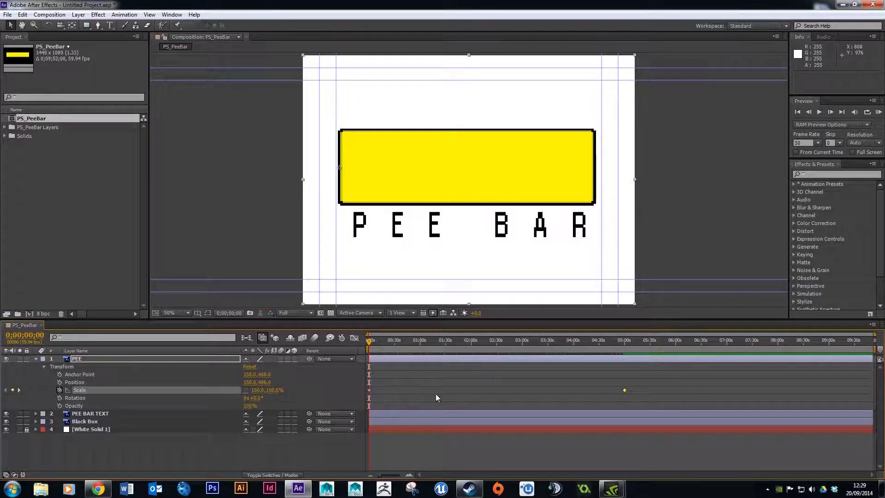
pyautogui.moveTo(369, 343); pyautogui.dragTo(625, 347)
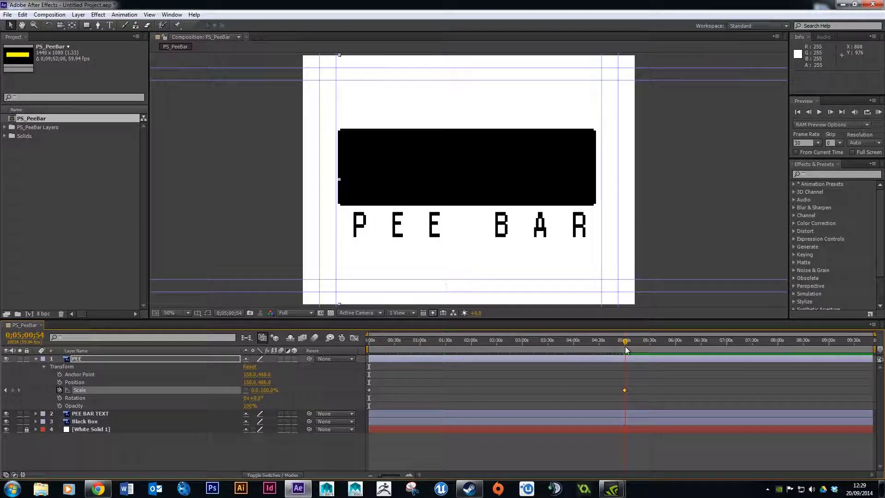
pyautogui.click(544, 403)
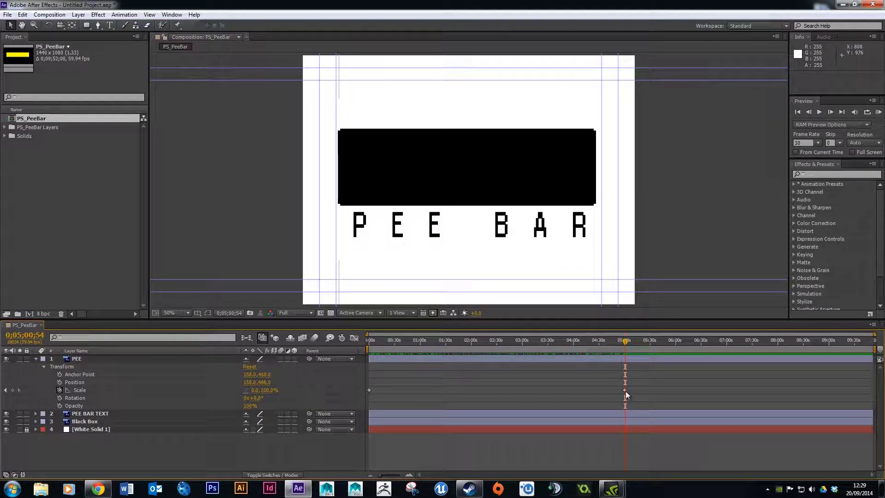
# Step: Move the PEE layer's 0% Scale keyframe earlier to about three minutes and preview the animation from the start
pyautogui.click(625, 390)
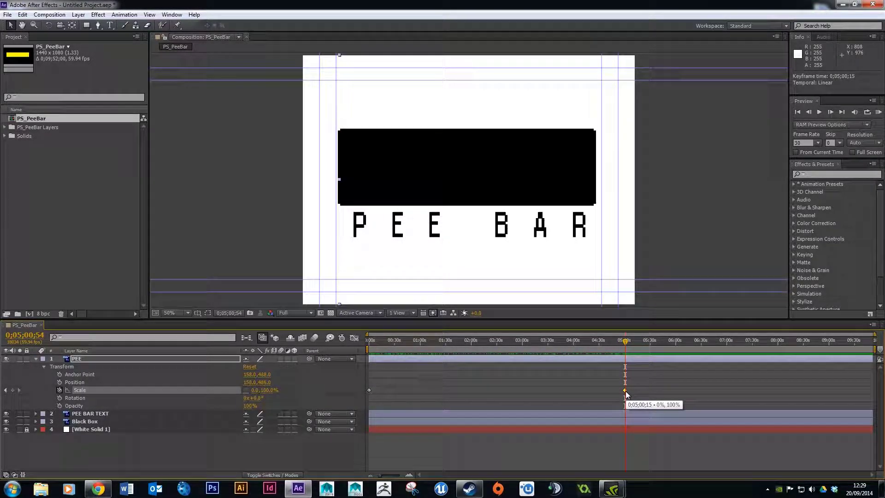
pyautogui.moveTo(625, 390); pyautogui.dragTo(522, 390)
pyautogui.click(502, 340)
pyautogui.moveTo(480, 350); pyautogui.dragTo(315, 359)
pyautogui.press('space')
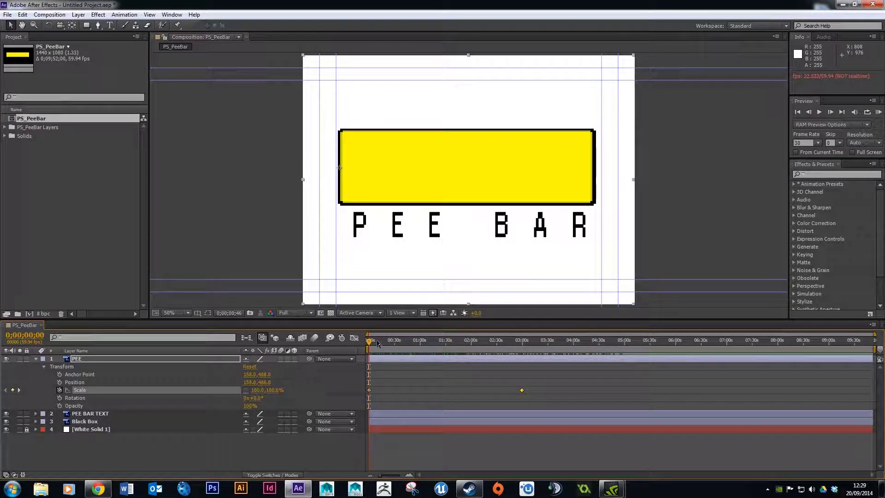
pyautogui.moveTo(377, 339); pyautogui.dragTo(328, 365)
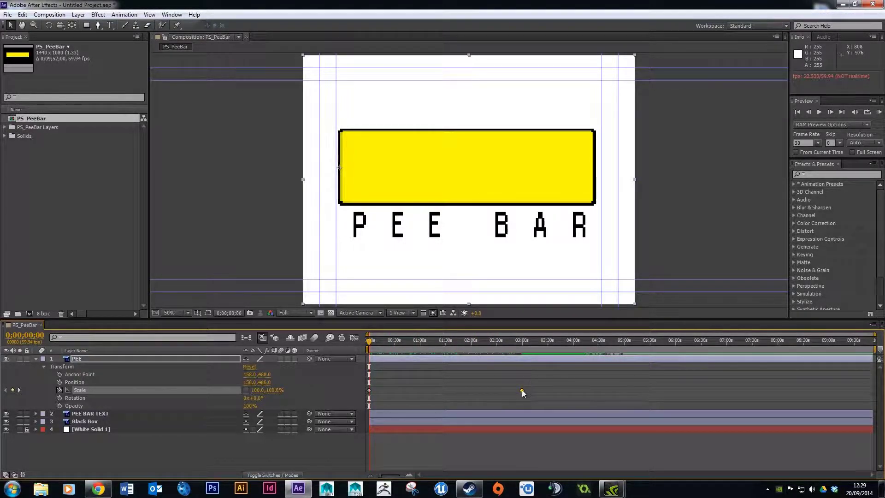
# Step: Shift the PEE layer's second Scale keyframe to 0;03;08;45 and delete it
pyautogui.moveTo(521, 391); pyautogui.dragTo(608, 395)
pyautogui.moveTo(531, 401); pyautogui.dragTo(534, 400)
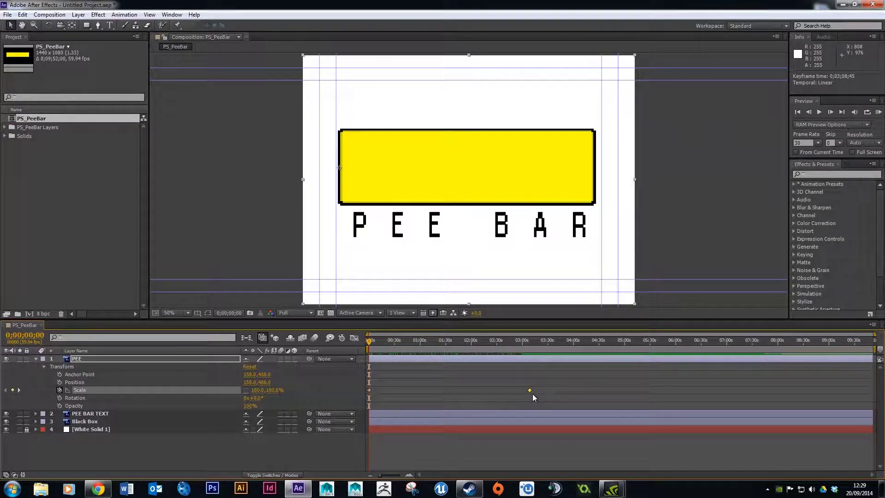
pyautogui.press('Delete')
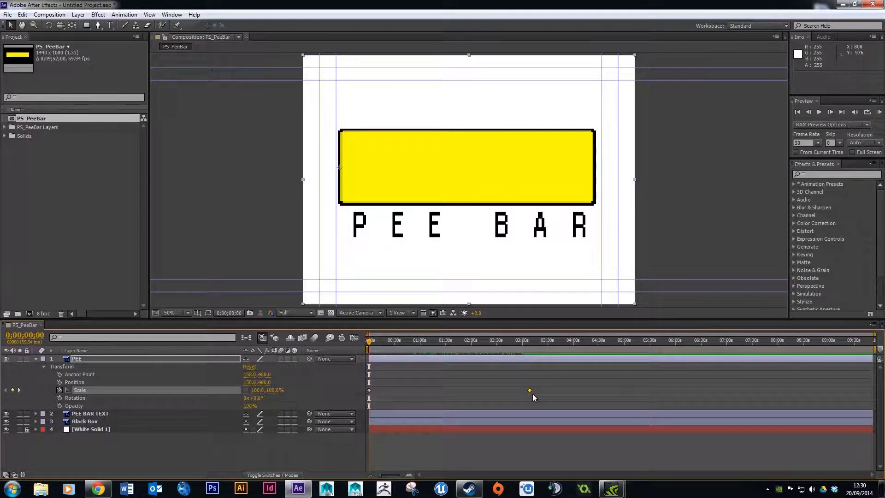
# Step: Play the composition from the start to check playback with only the first Scale keyframe
pyautogui.press('space')
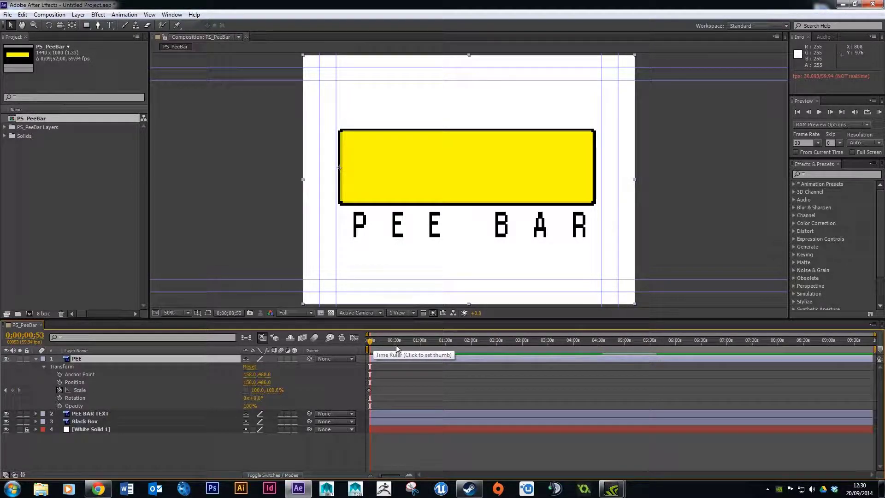
pyautogui.press('space')
pyautogui.press('space')
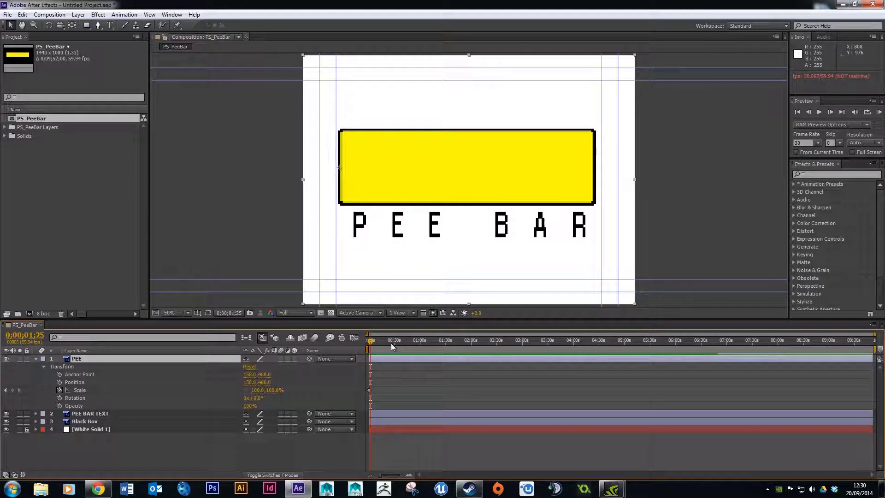
pyautogui.press('space')
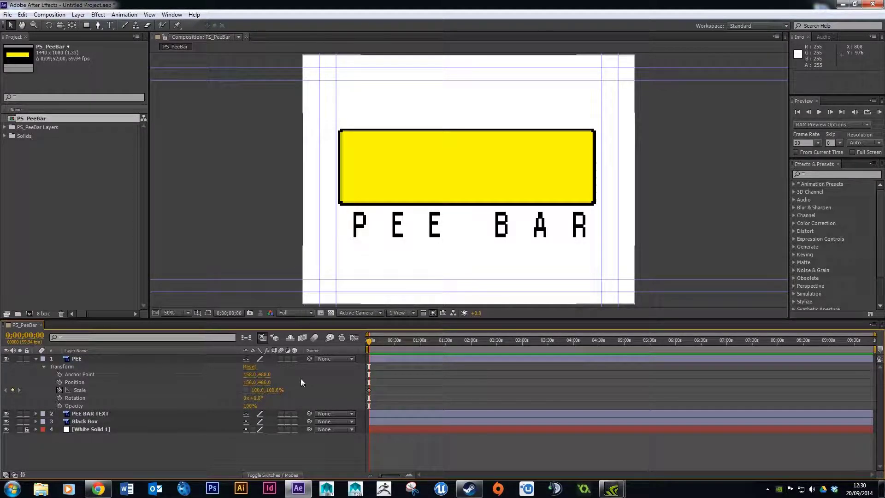
# Step: Add a PEE layer Scale keyframe at 0;05;00;21 with 0% horizontal scale, and return to the start of the composition
pyautogui.moveTo(368, 340); pyautogui.dragTo(624, 353)
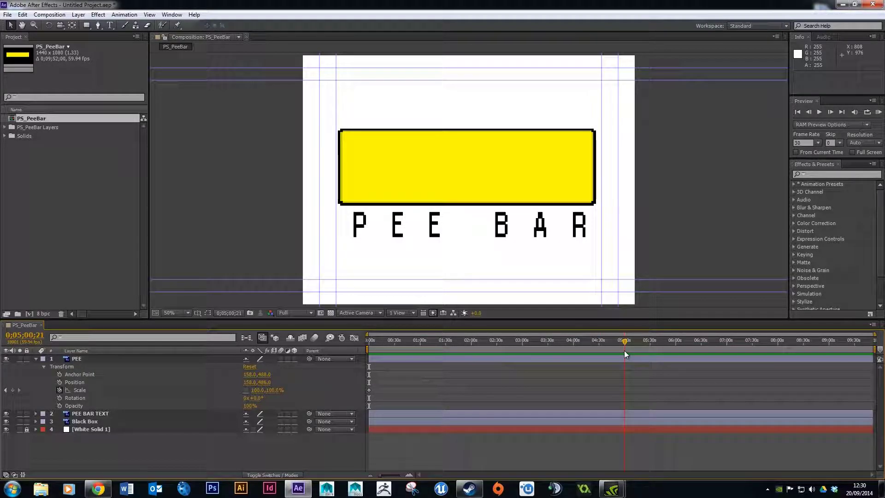
pyautogui.moveTo(257, 393); pyautogui.dragTo(203, 386)
pyautogui.click(255, 390)
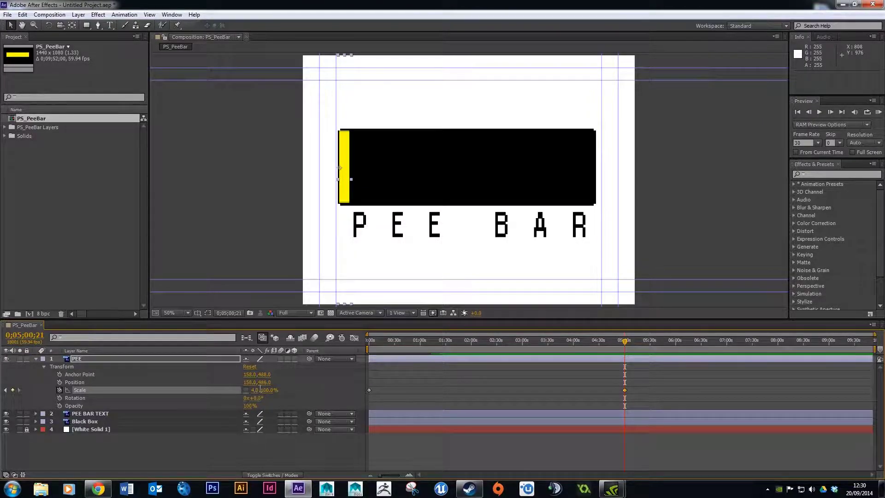
pyautogui.write('0')
pyautogui.press('Return')
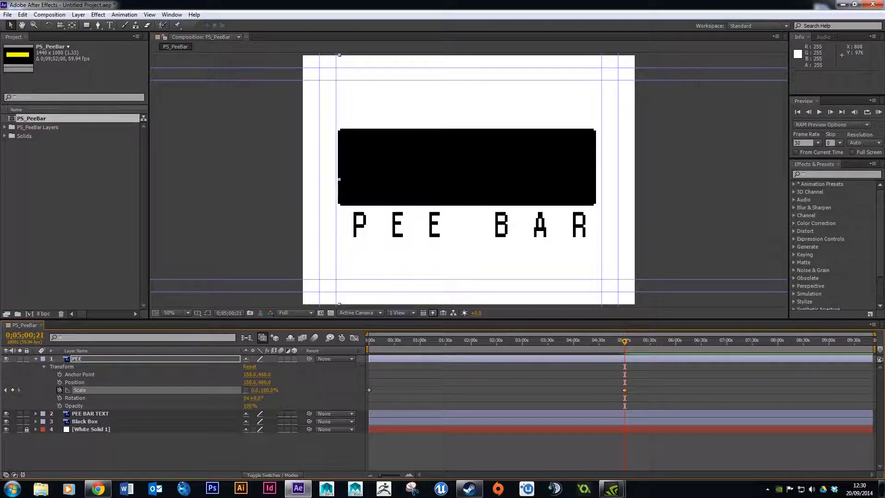
pyautogui.moveTo(624, 345); pyautogui.dragTo(393, 346)
pyautogui.press('Home')
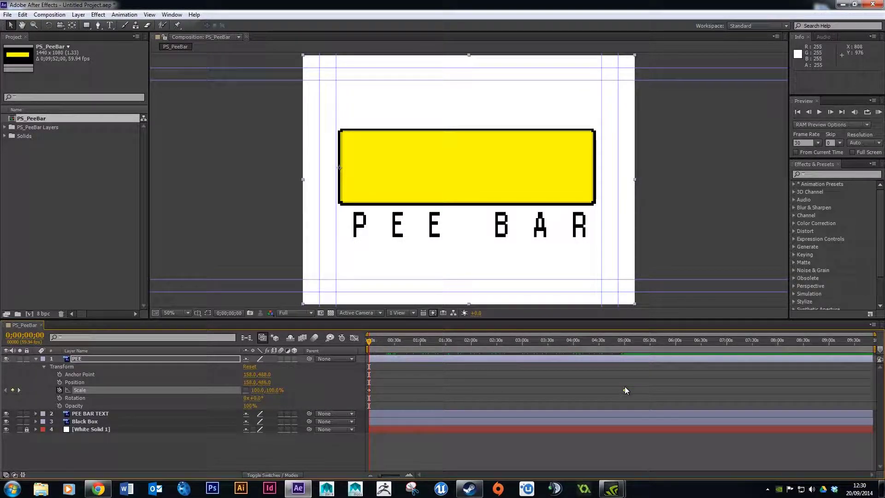
# Step: Start Opacity keyframing on the PEE layer at 0;00;00;00 with a value of 100%
pyautogui.moveTo(625, 390)
pyautogui.moveTo(382, 478)
pyautogui.mouseDown()
pyautogui.moveTo(413, 477)
pyautogui.moveTo(381, 478)
pyautogui.mouseUp()
pyautogui.moveTo(250, 406)
pyautogui.mouseDown()
pyautogui.moveTo(134, 408)
pyautogui.moveTo(258, 406)
pyautogui.mouseUp()
pyautogui.click(397, 394)
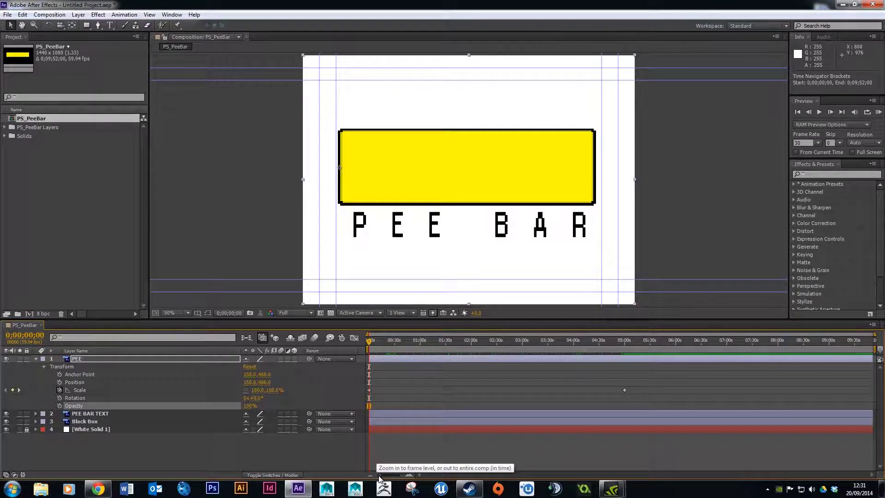
pyautogui.moveTo(374, 477); pyautogui.dragTo(382, 476)
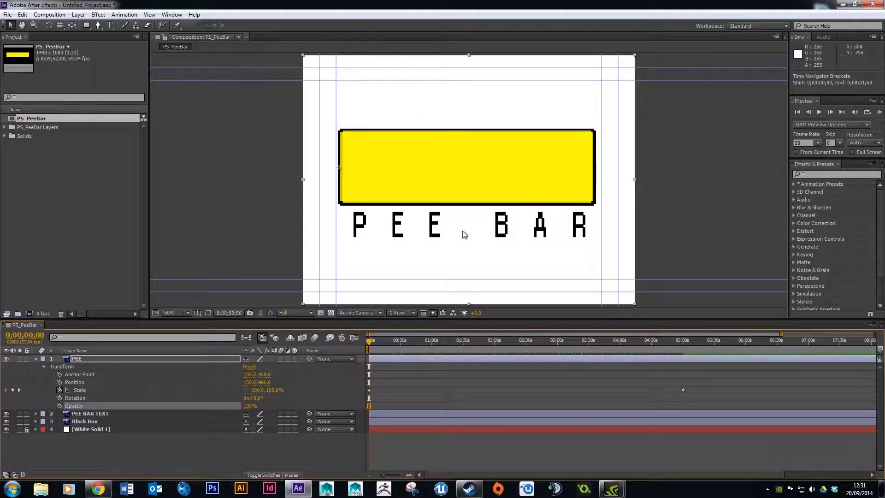
pyautogui.moveTo(377, 477); pyautogui.dragTo(405, 477)
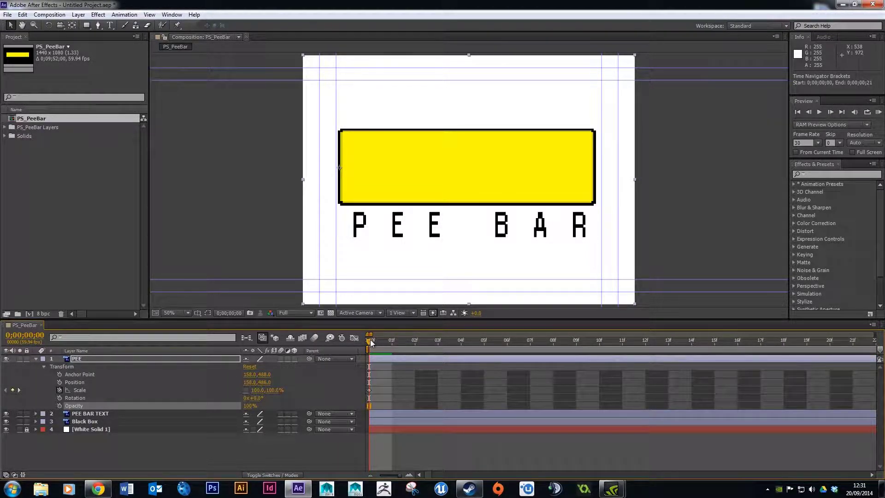
pyautogui.moveTo(373, 339); pyautogui.dragTo(392, 342)
pyautogui.press('pagedown')
pyautogui.moveTo(477, 350); pyautogui.dragTo(359, 349)
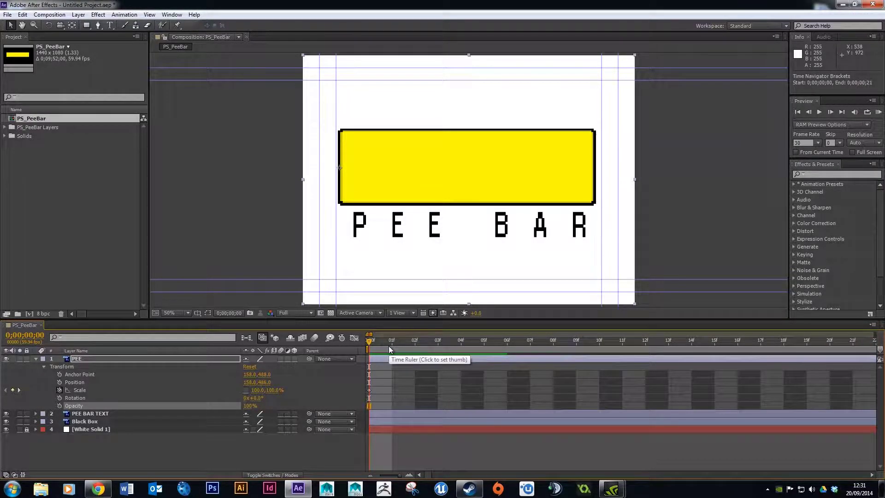
pyautogui.moveTo(369, 341); pyautogui.dragTo(451, 351)
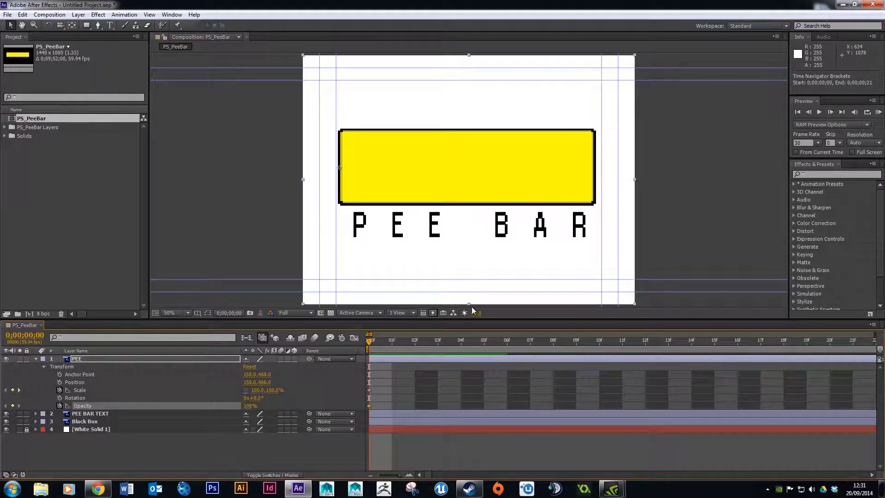
# Step: Keyframe the PEE layer's Opacity at 0% on frame 4, 100% on frame 8 and 0% on frame 12
pyautogui.moveTo(368, 340); pyautogui.dragTo(460, 344)
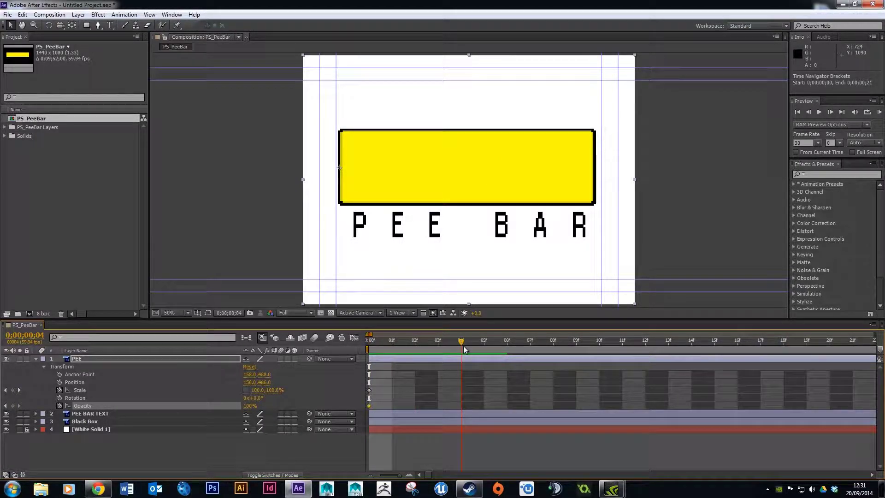
pyautogui.moveTo(249, 406); pyautogui.dragTo(138, 404)
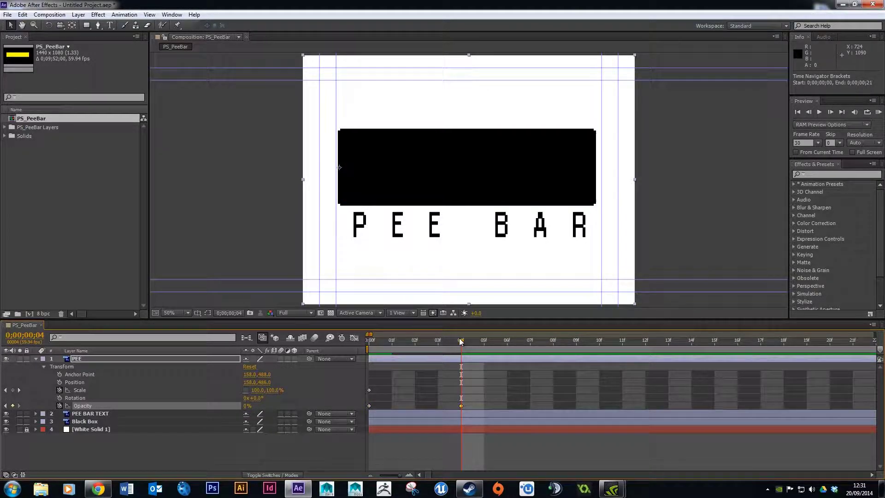
pyautogui.click(549, 347)
pyautogui.click(246, 405)
pyautogui.write('100')
pyautogui.press('Return')
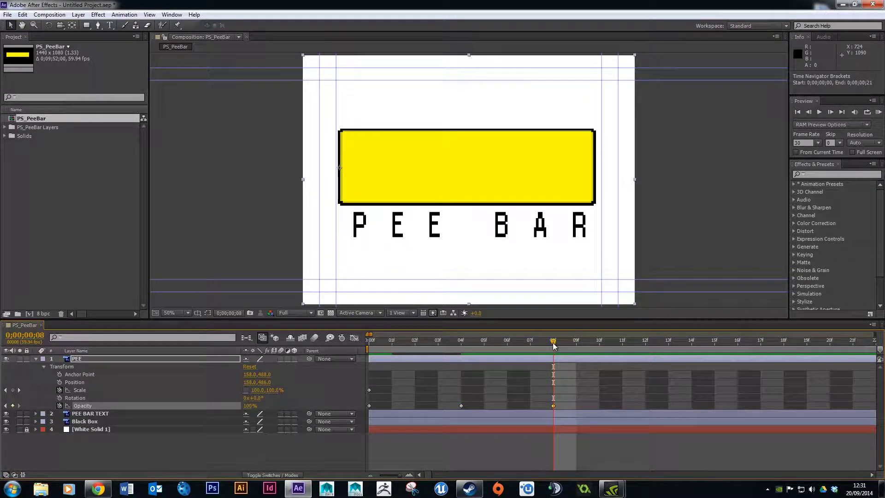
pyautogui.click(646, 345)
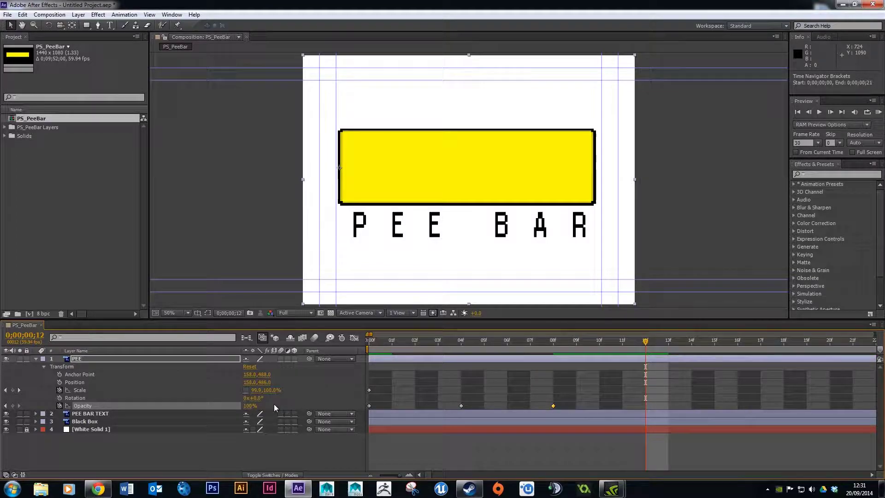
pyautogui.moveTo(249, 406); pyautogui.dragTo(159, 404)
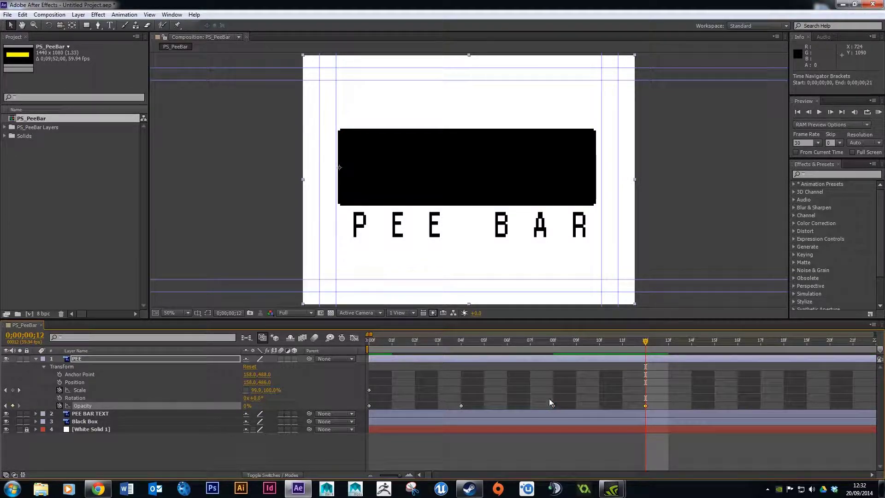
# Step: Scrub through the first 12 frames to check the yellow bar's opacity flicker and return to the start
pyautogui.moveTo(645, 341); pyautogui.dragTo(292, 351)
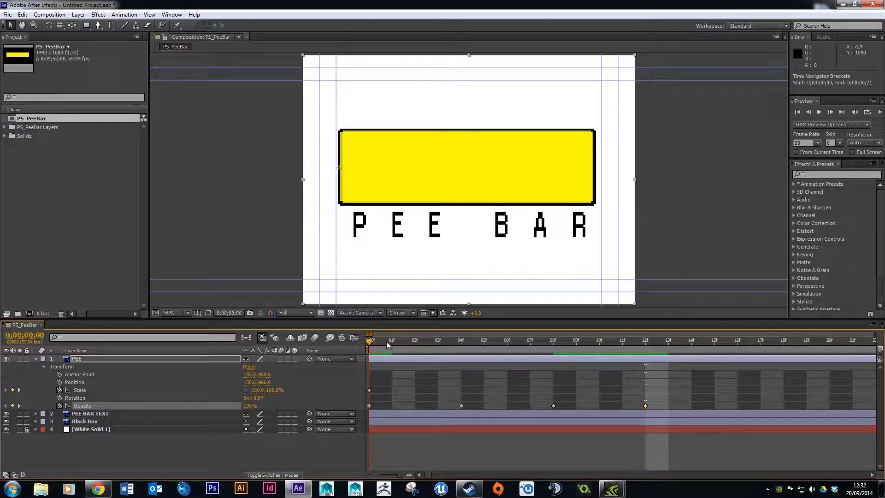
pyautogui.moveTo(387, 341); pyautogui.dragTo(645, 348)
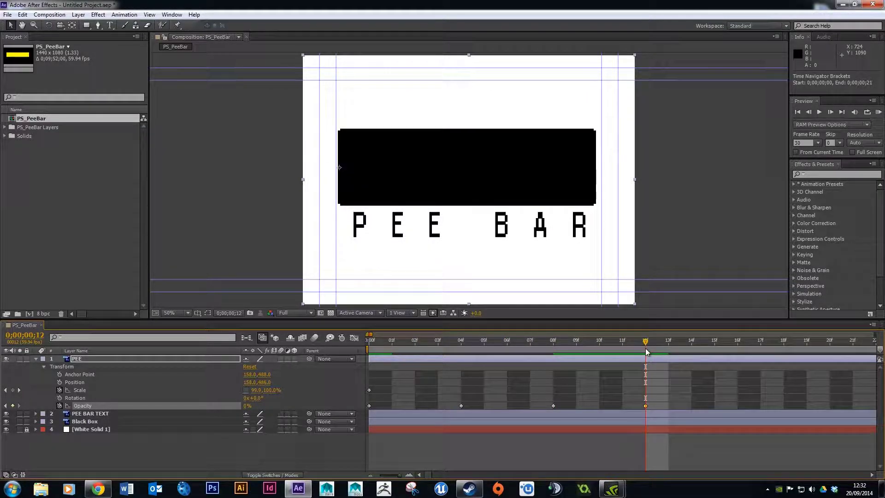
pyautogui.moveTo(672, 395); pyautogui.dragTo(365, 409)
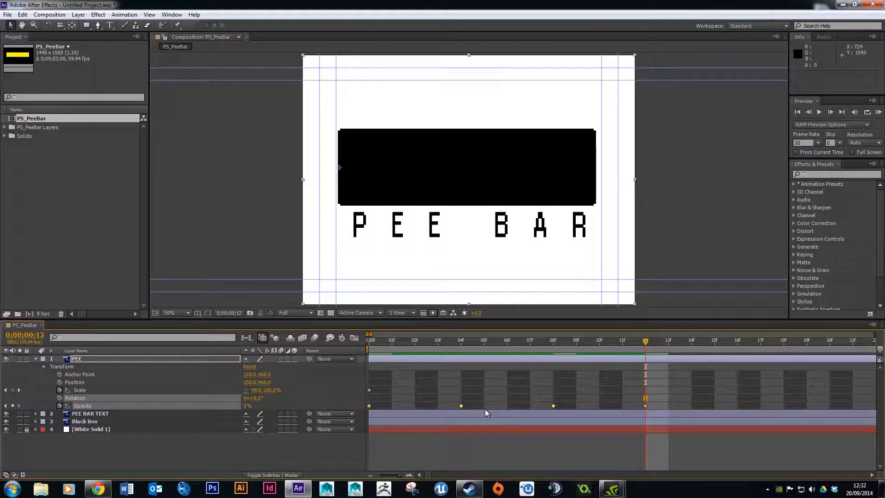
pyautogui.click(671, 406)
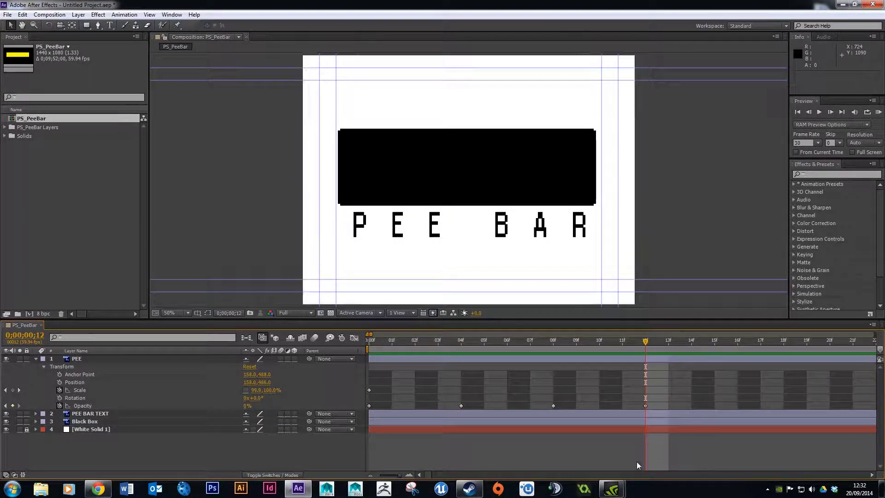
pyautogui.moveTo(401, 475); pyautogui.dragTo(400, 474)
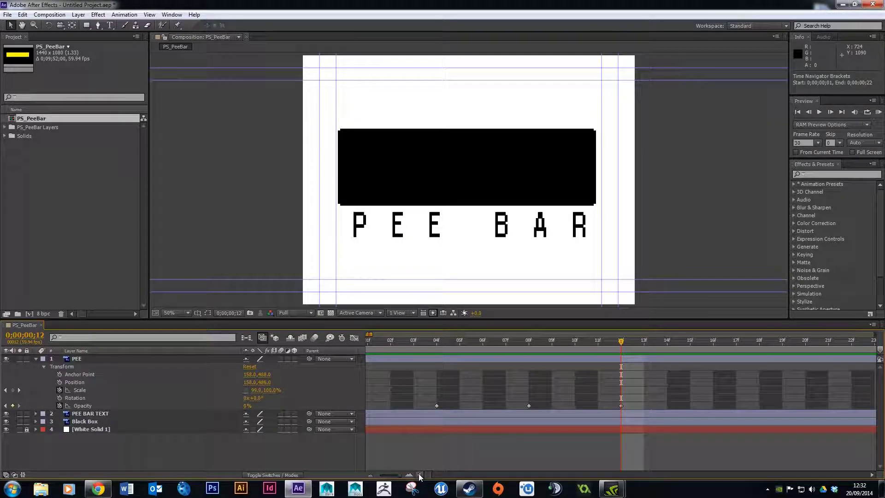
pyautogui.moveTo(619, 339); pyautogui.dragTo(308, 356)
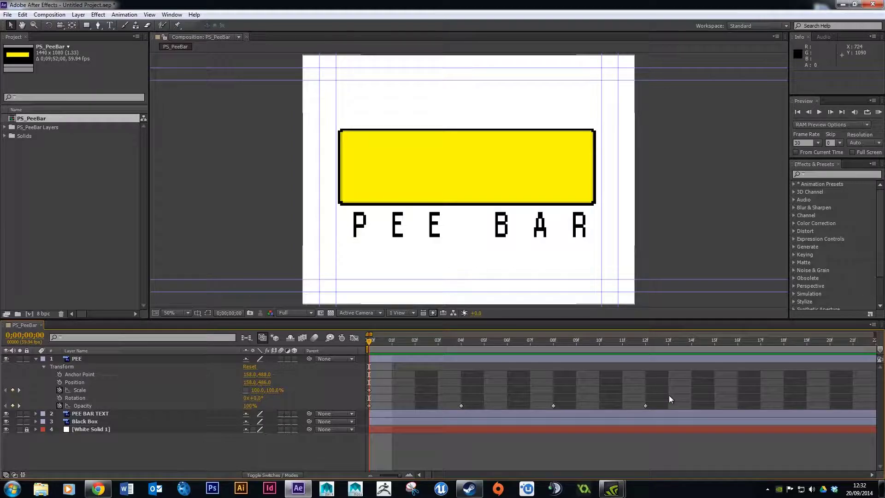
pyautogui.moveTo(667, 395); pyautogui.dragTo(490, 394)
pyautogui.click(461, 406)
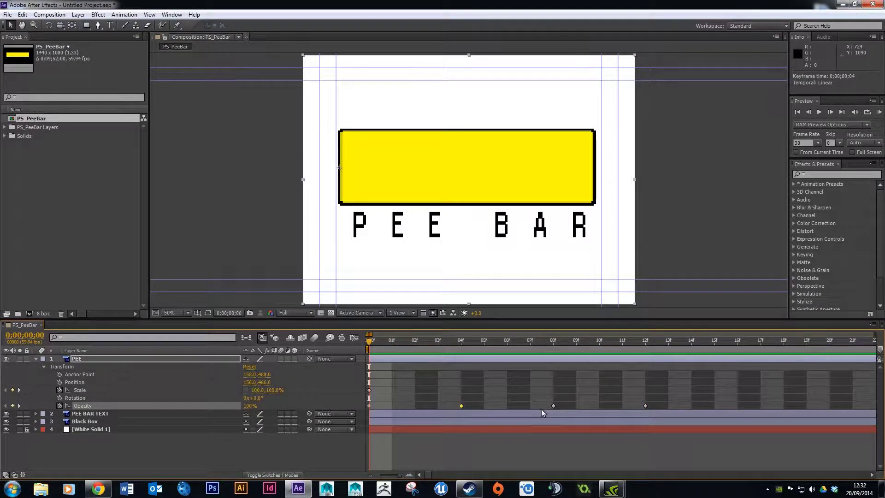
pyautogui.click(553, 405)
pyautogui.click(645, 406)
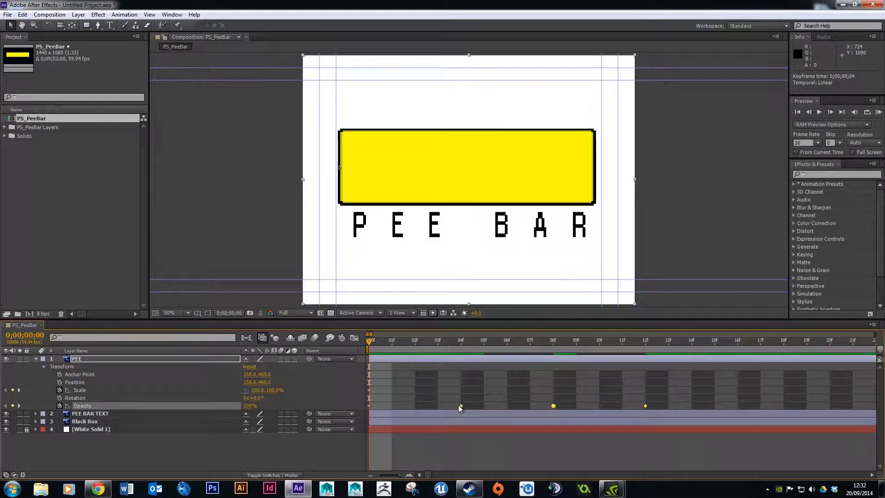
pyautogui.keyDown('shift'); pyautogui.click(369, 405); pyautogui.keyUp('shift')
pyautogui.click(21, 15)
pyautogui.click(39, 22)
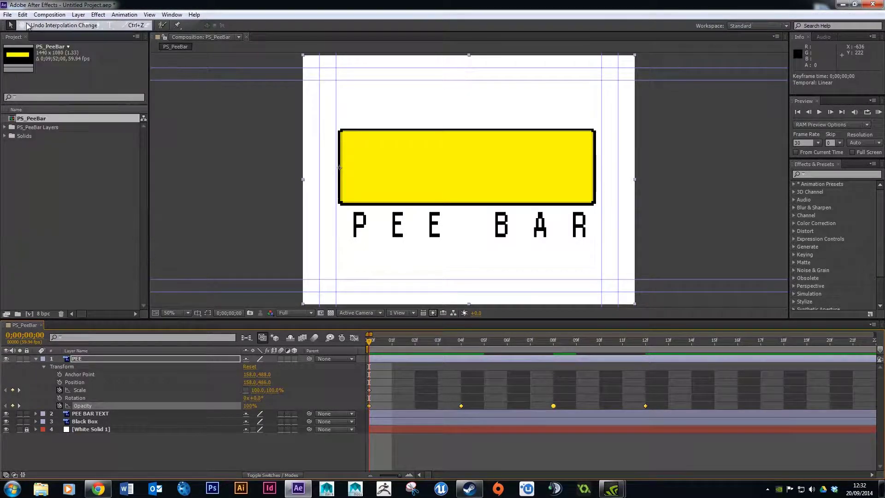
# Step: Copy the four PEE layer Opacity keyframes from frames 0 to 12 and paste them at 0;00;00;16
pyautogui.click(646, 405)
pyautogui.keyDown('shift'); pyautogui.click(461, 406); pyautogui.keyUp('shift')
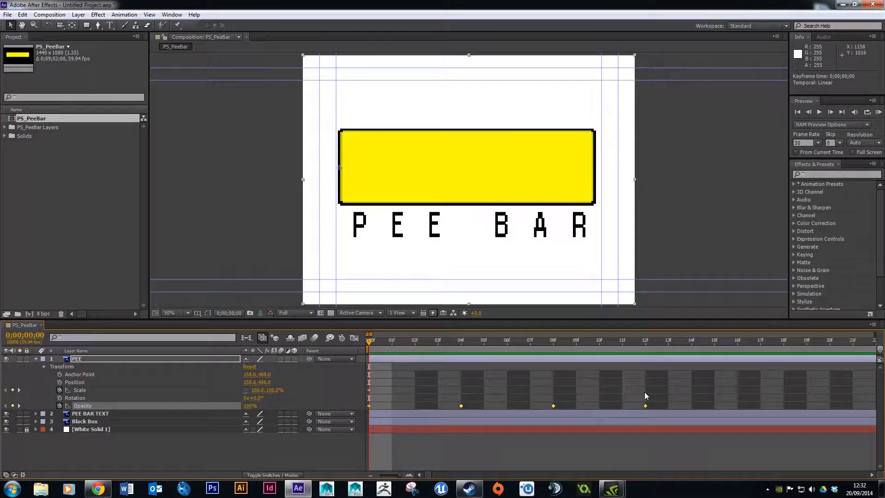
pyautogui.moveTo(657, 402); pyautogui.dragTo(366, 411)
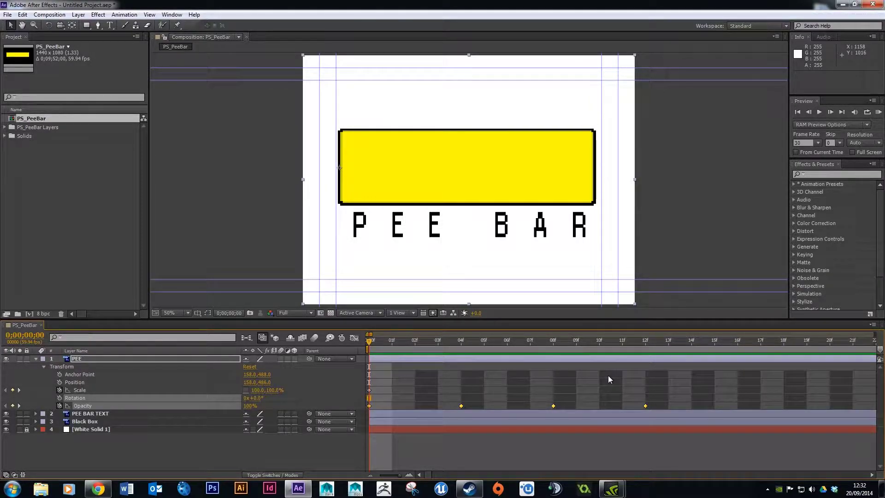
pyautogui.hotkey('ctrl', 'c')
pyautogui.moveTo(377, 339); pyautogui.dragTo(668, 345)
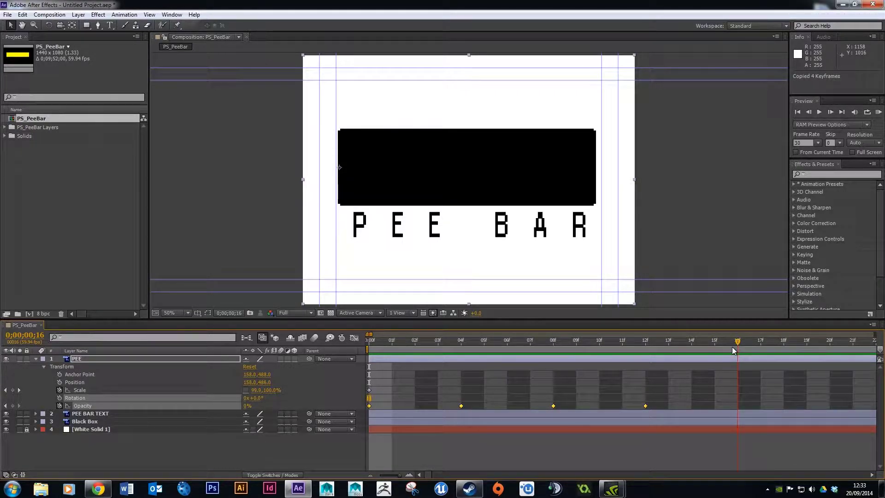
pyautogui.hotkey('ctrl', 'v')
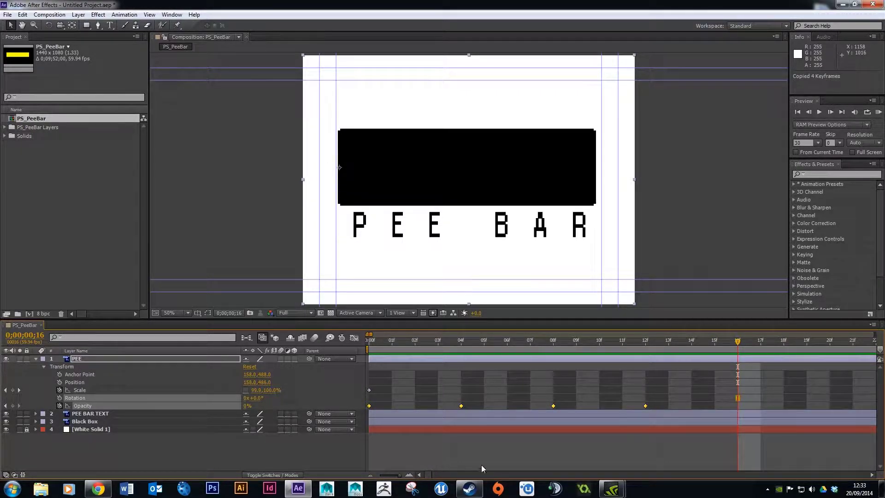
pyautogui.hotkey('ctrl', 'v')
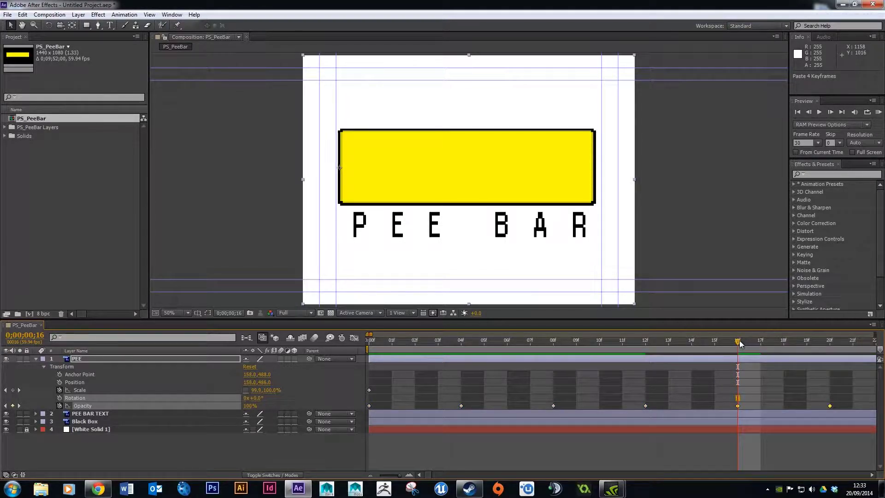
# Step: Copy the eight PEE layer Opacity keyframes from frames 0 to 28 and paste them at 0;00;00;32
pyautogui.moveTo(737, 340)
pyautogui.mouseDown()
pyautogui.moveTo(711, 343)
pyautogui.moveTo(739, 346)
pyautogui.mouseUp()
pyautogui.moveTo(401, 476); pyautogui.dragTo(401, 476)
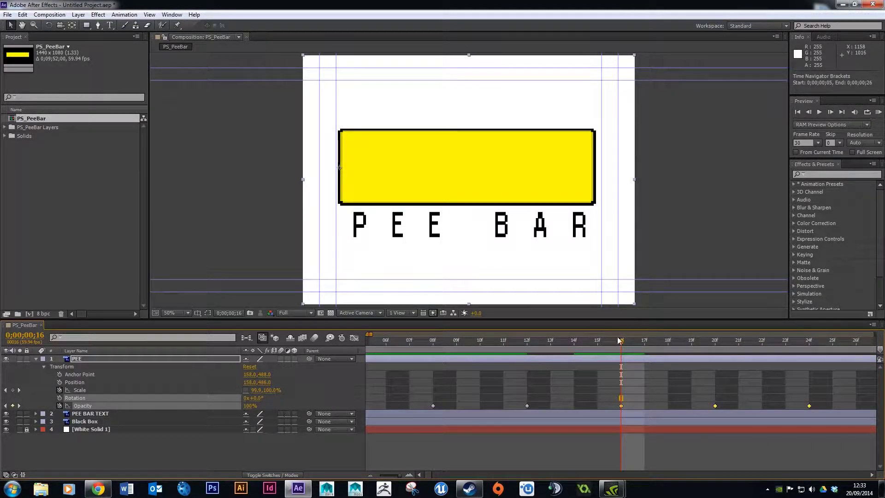
pyautogui.moveTo(660, 343); pyautogui.dragTo(875, 349)
pyautogui.moveTo(647, 344); pyautogui.dragTo(647, 346)
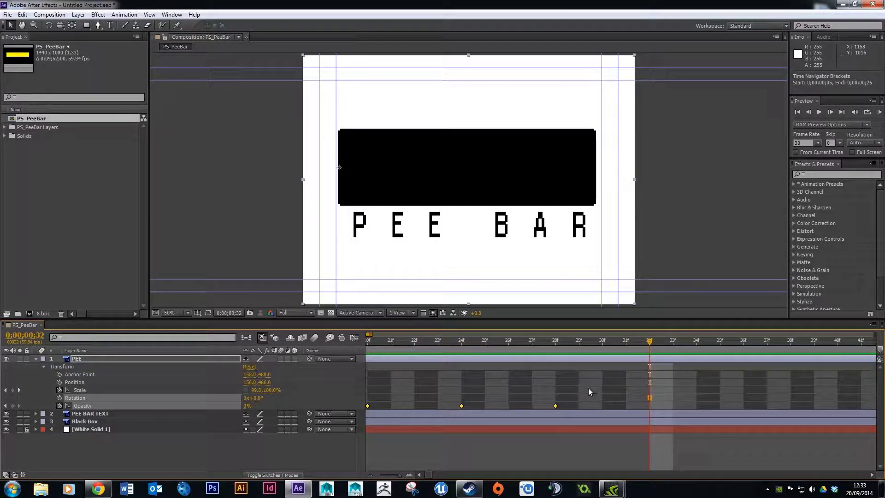
pyautogui.scroll(-5, 399, 478)
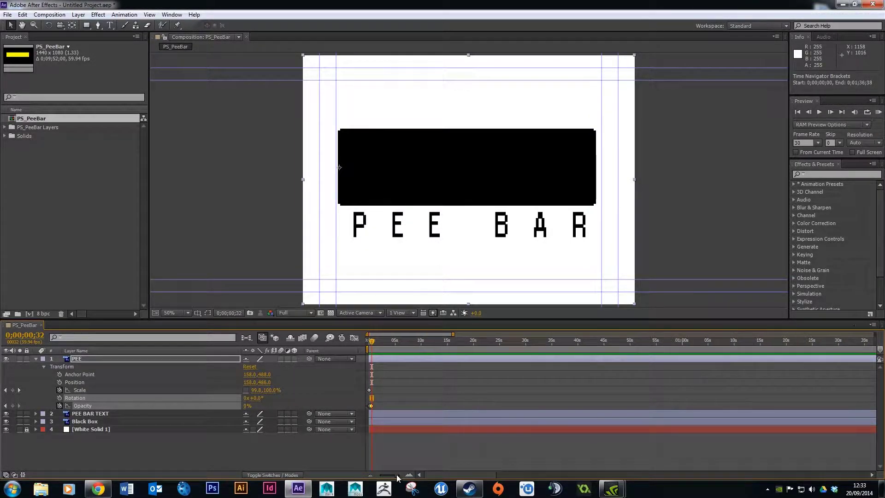
pyautogui.scroll(4, 399, 477)
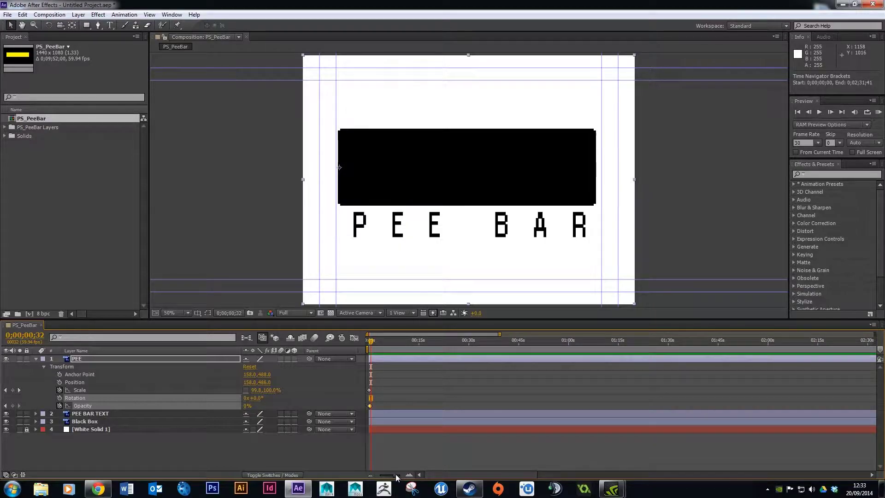
pyautogui.scroll(2, 399, 474)
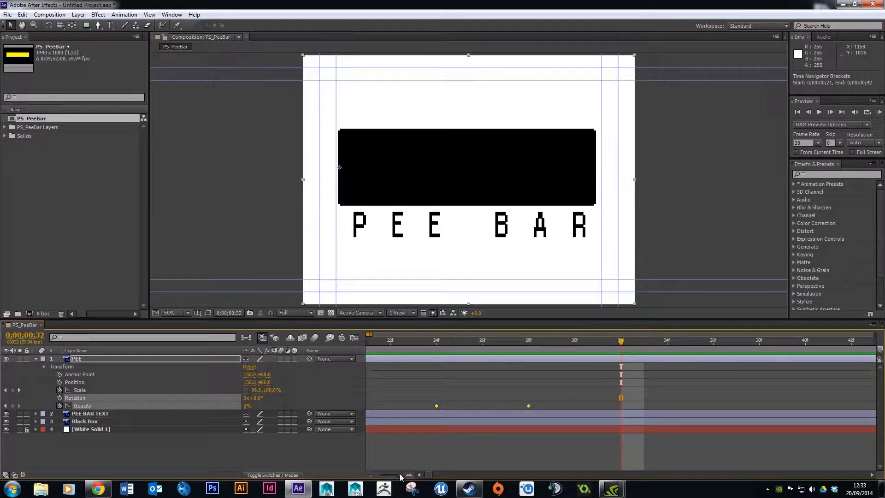
pyautogui.scroll(-2, 399, 474)
pyautogui.moveTo(395, 401); pyautogui.dragTo(365, 413)
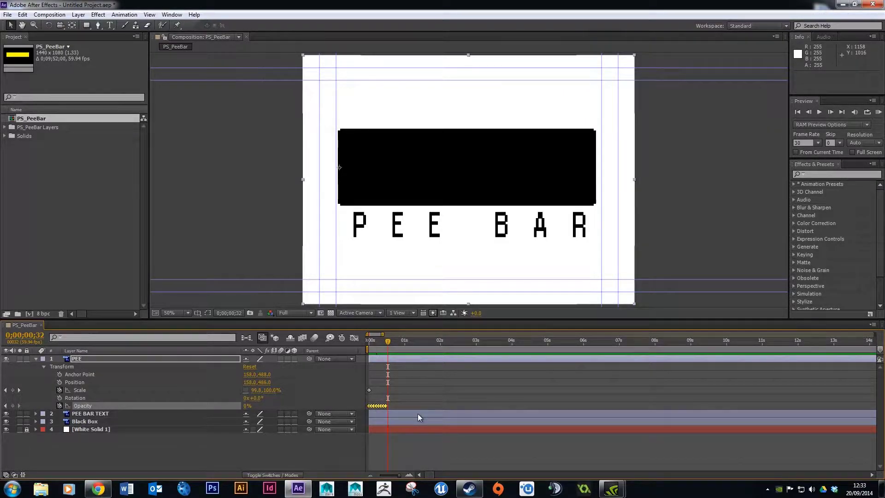
pyautogui.hotkey('ctrl', 'c')
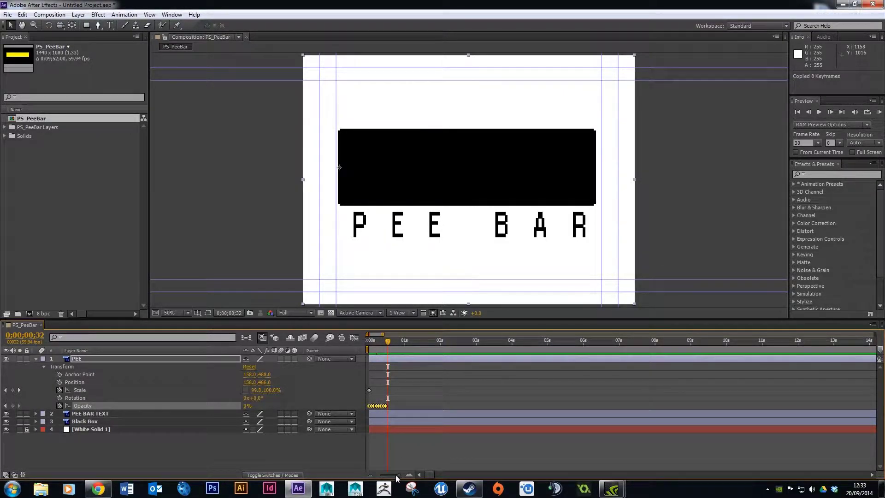
pyautogui.moveTo(397, 475); pyautogui.dragTo(408, 478)
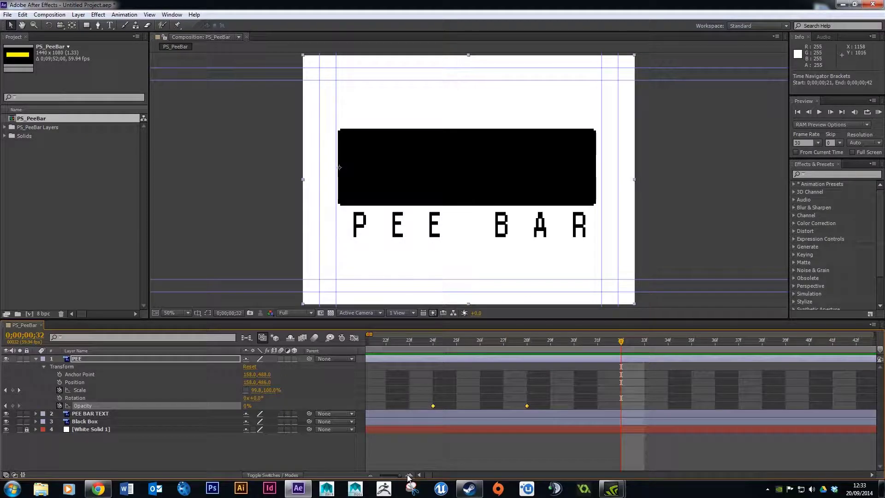
pyautogui.moveTo(620, 343); pyautogui.dragTo(601, 342)
pyautogui.hotkey('ctrl', 'v')
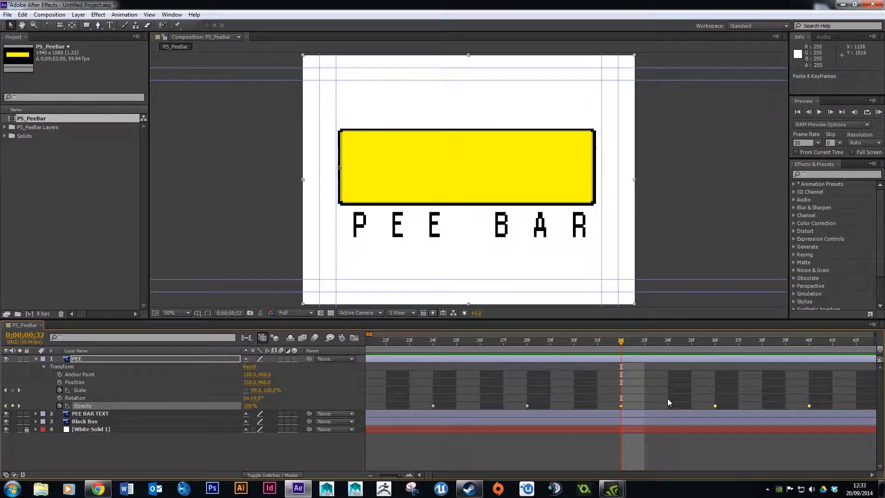
# Step: Play the composition from 0;00;00;00 for a little over a second to check the extended opacity flicker
pyautogui.scroll(-5, 399, 477)
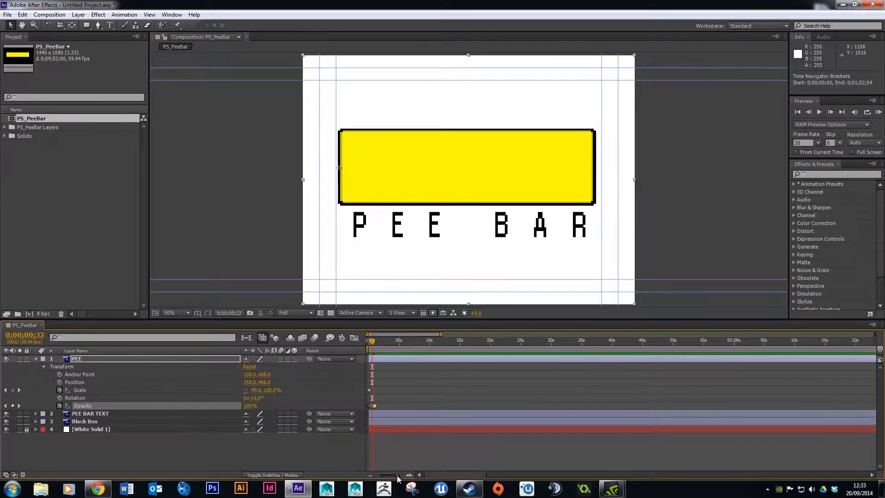
pyautogui.scroll(3, 399, 475)
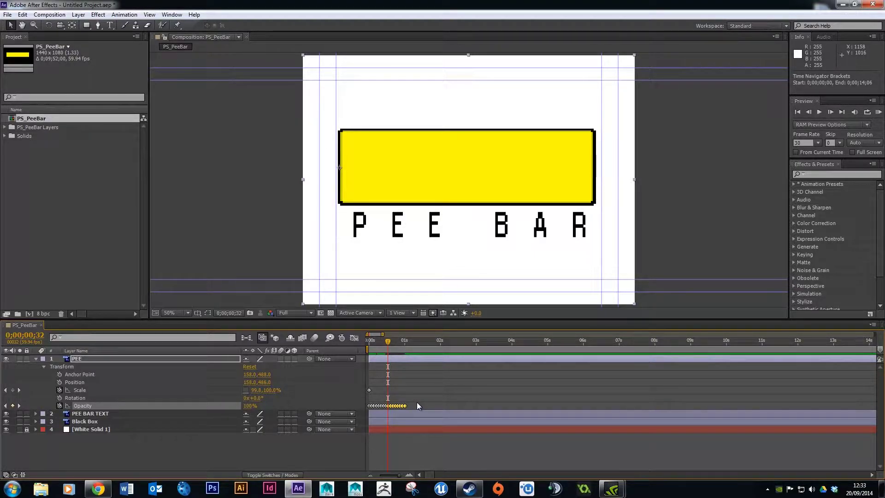
pyautogui.moveTo(387, 342); pyautogui.dragTo(364, 347)
pyautogui.press('space')
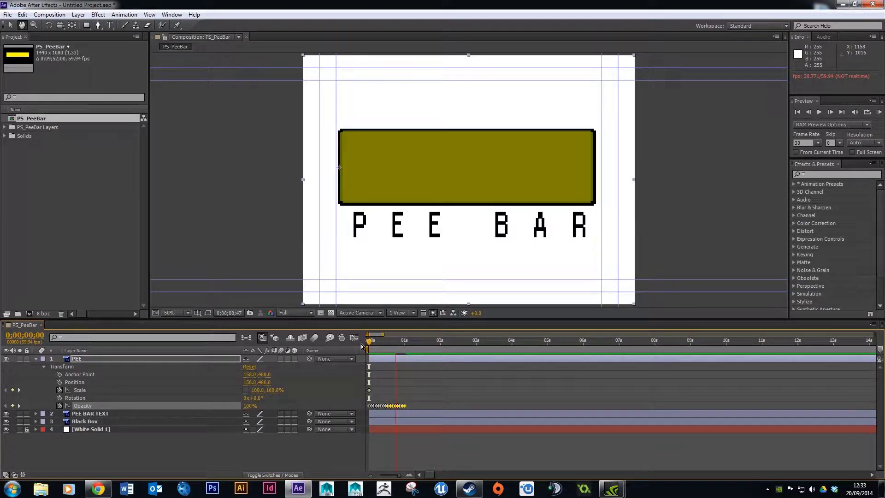
pyautogui.press('space')
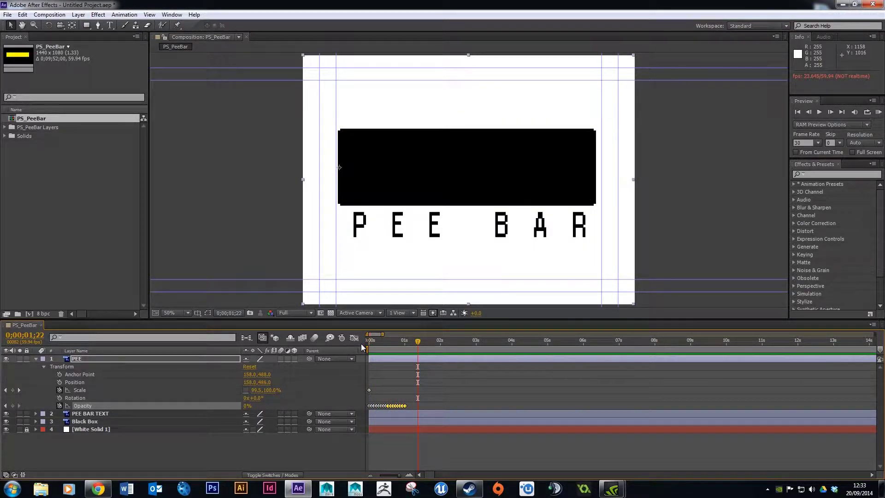
# Step: Scrub back to 0;00;00;45 and examine the last pasted Opacity keyframes on the PEE layer at frame level
pyautogui.moveTo(418, 342); pyautogui.dragTo(407, 347)
pyautogui.moveTo(411, 342)
pyautogui.mouseDown()
pyautogui.moveTo(363, 342)
pyautogui.moveTo(395, 342)
pyautogui.mouseUp()
pyautogui.click(398, 473)
pyautogui.moveTo(398, 473); pyautogui.dragTo(405, 475)
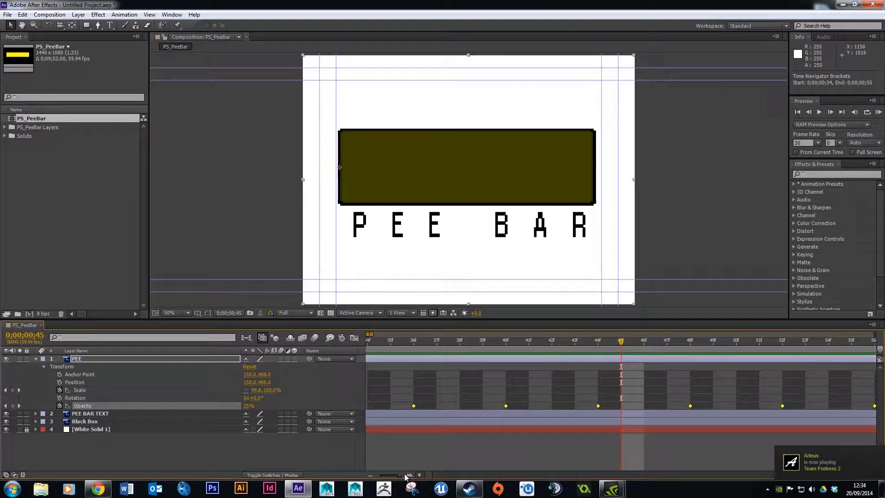
pyautogui.click(399, 476)
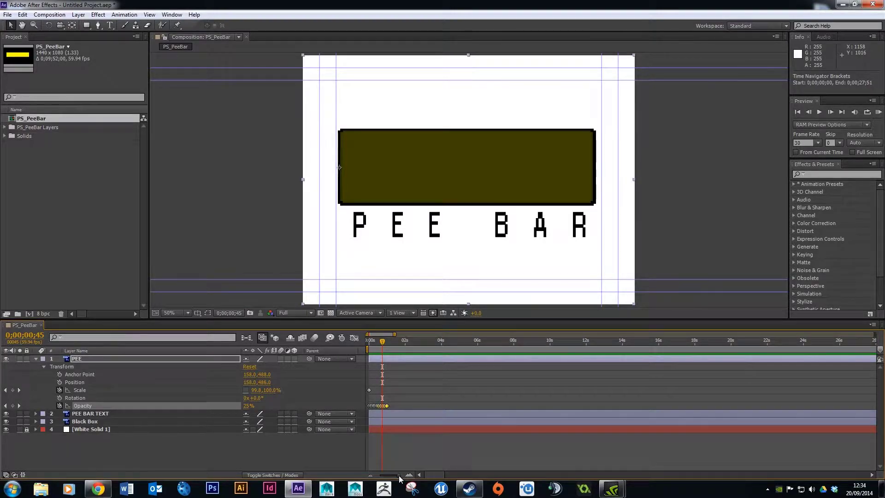
pyautogui.click(400, 477)
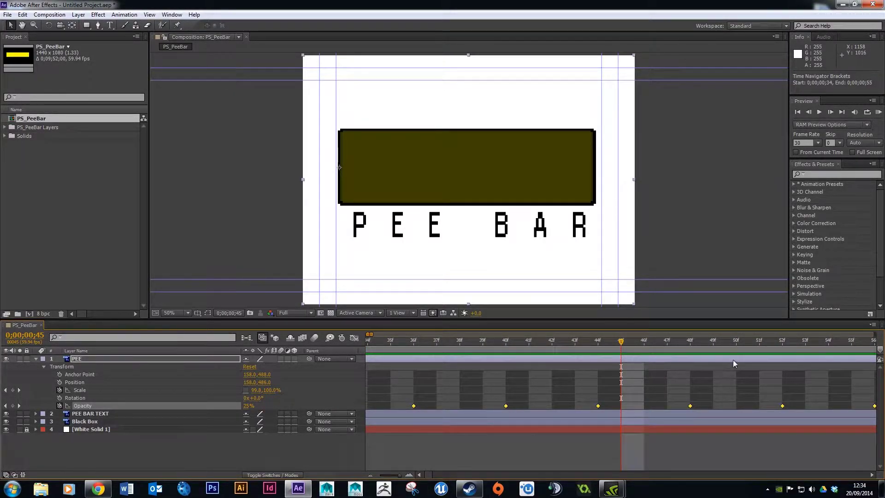
pyautogui.moveTo(565, 347); pyautogui.dragTo(298, 347)
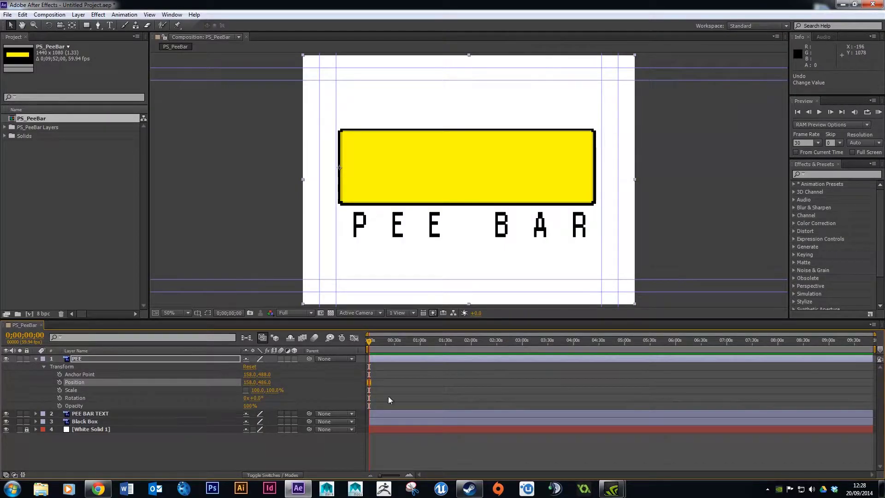
# Step: Start Scale keyframing on the PEE layer at 0;00;00;00 and move its second Scale keyframe to about five minutes
pyautogui.click(369, 390)
pyautogui.click(625, 343)
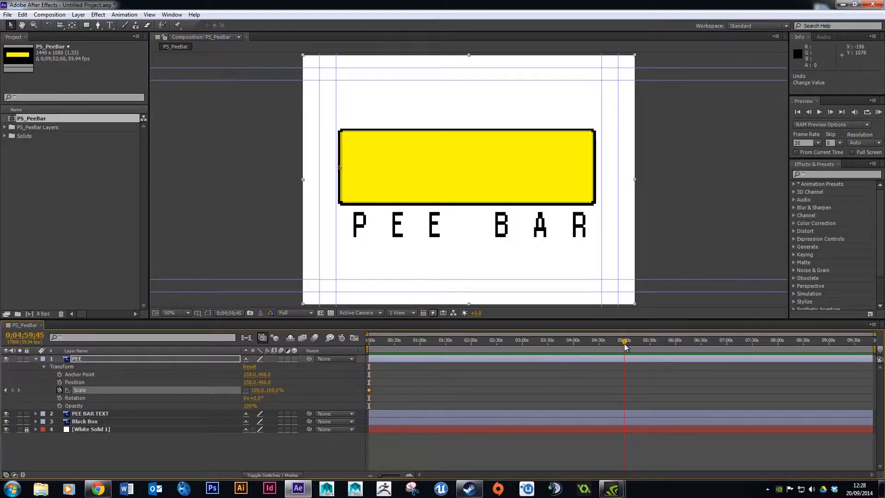
pyautogui.press('KP_0')
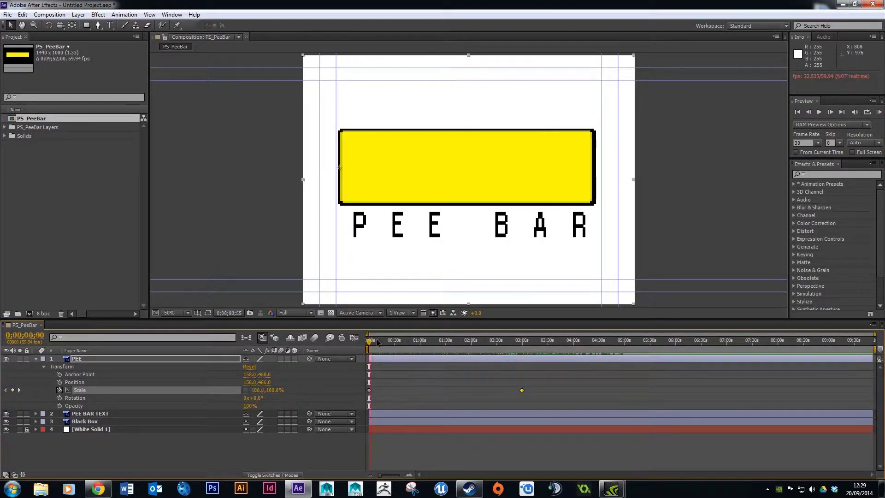
pyautogui.moveTo(522, 390); pyautogui.dragTo(625, 390)
pyautogui.press('Home')
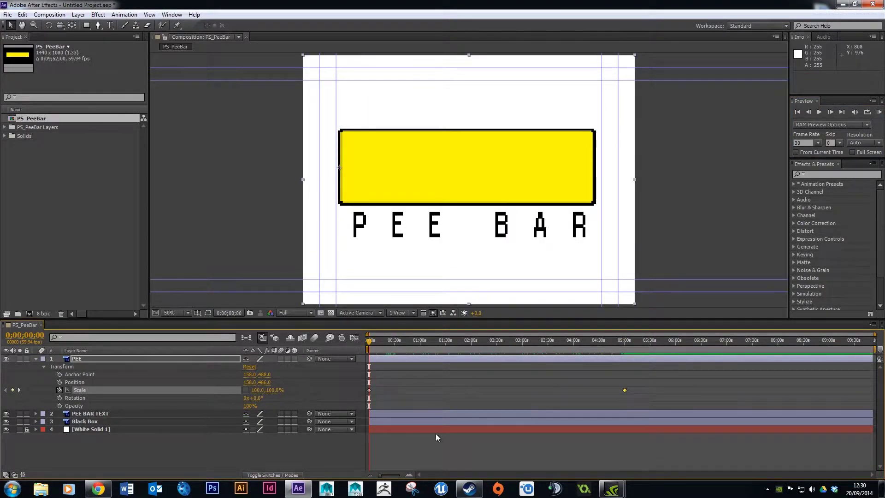
# Step: Start Opacity keyframing on the PEE layer at 0;00;00;00 and add further Opacity keyframes on frames 4, 8 and 12
pyautogui.click(60, 407)
pyautogui.press(';')
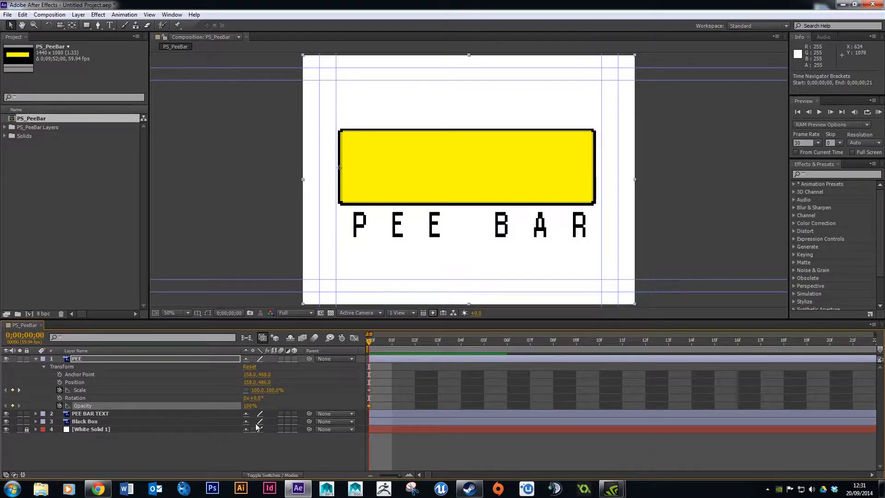
pyautogui.click(582, 341)
pyautogui.click(645, 341)
pyautogui.press('Home')
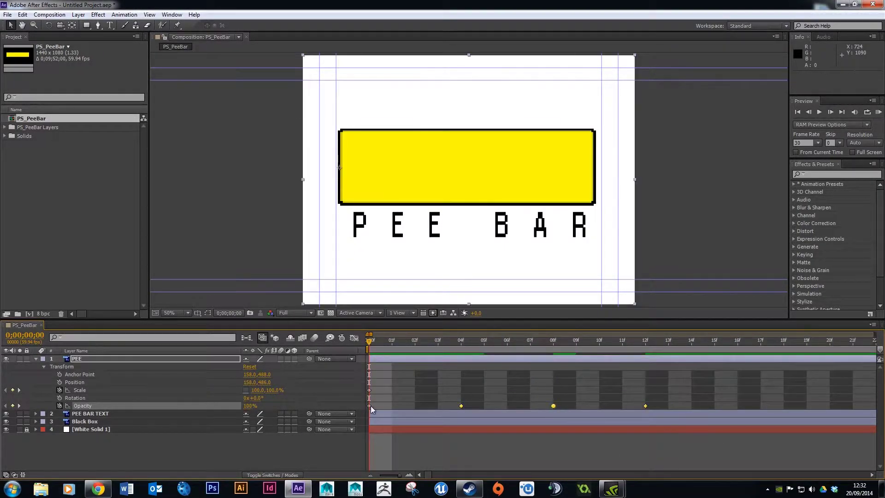
# Step: Extend the repeating Opacity keyframes further along the PEE layer's timeline and play back the flicker
pyautogui.press('space')
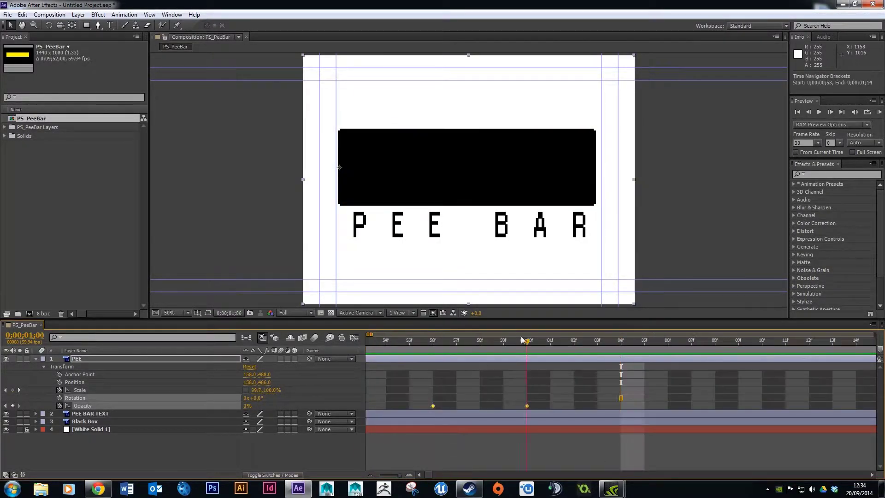
pyautogui.press(';')
pyautogui.click(426, 341)
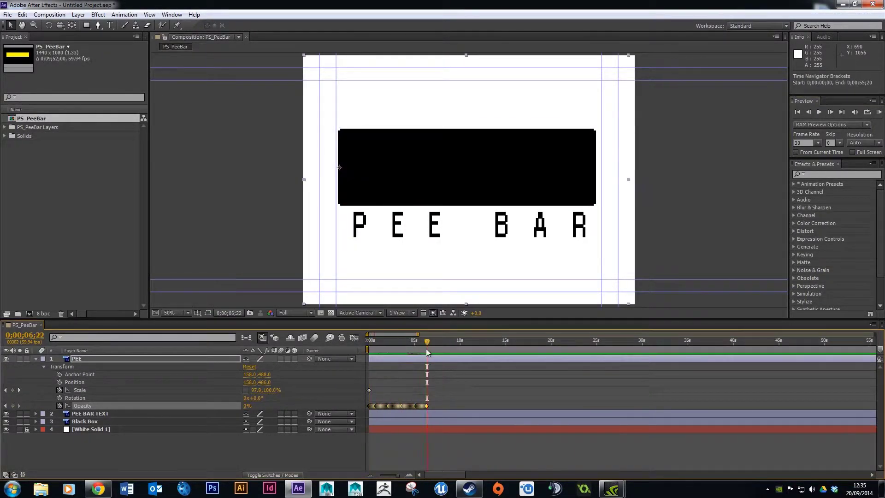
pyautogui.moveTo(417, 334); pyautogui.dragTo(395, 333)
pyautogui.press('space')
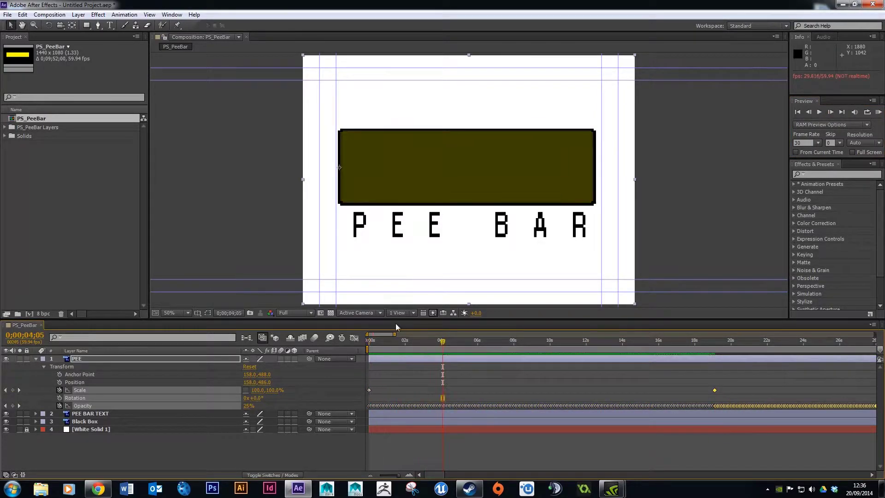
pyautogui.press('space')
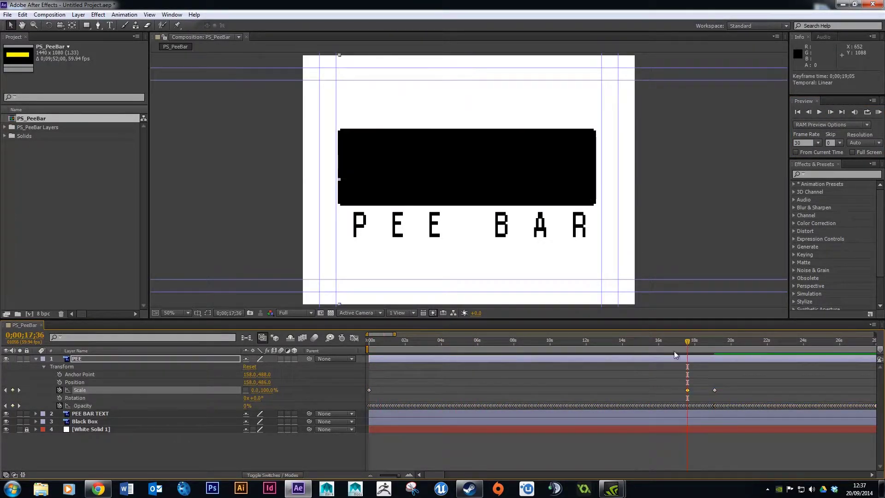
# Step: Scrub from 0;00;00;00 to about 0;00;17;04 to check the yellow bar shrinking while it flickers
pyautogui.moveTo(687, 343); pyautogui.dragTo(305, 368)
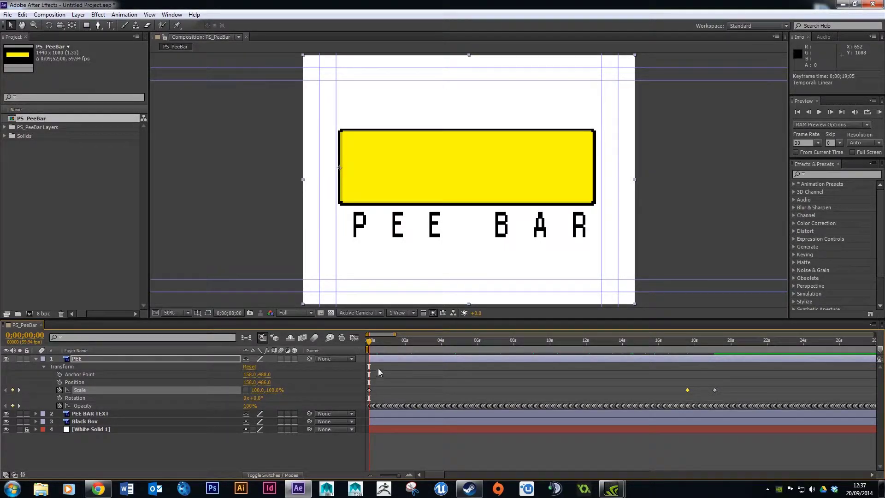
pyautogui.moveTo(370, 345); pyautogui.dragTo(680, 404)
pyautogui.click(680, 405)
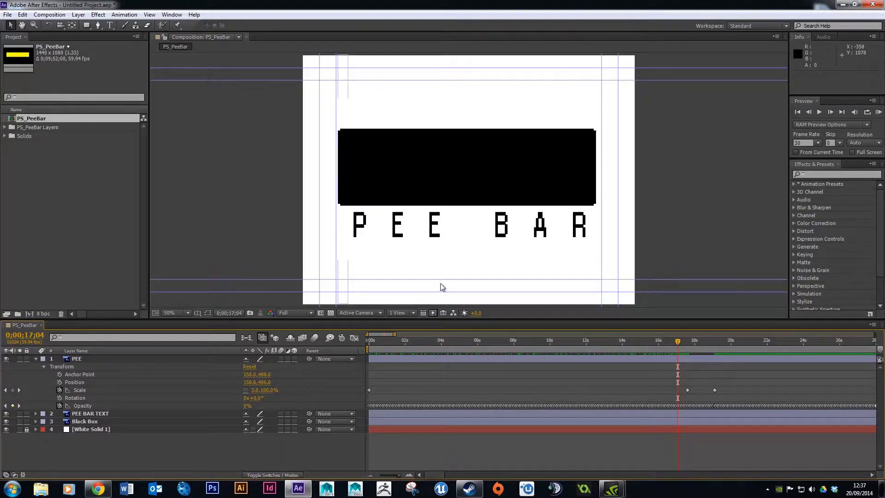
pyautogui.click(8, 14)
pyautogui.moveTo(145, 134)
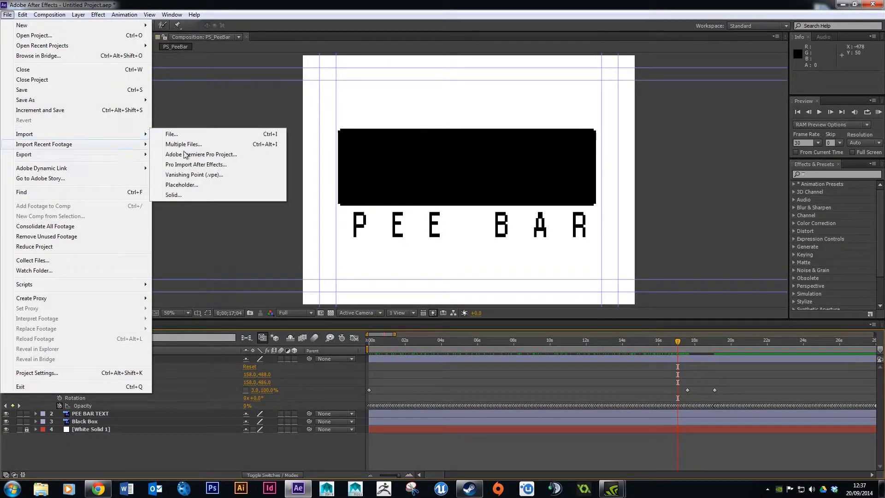
pyautogui.click(217, 100)
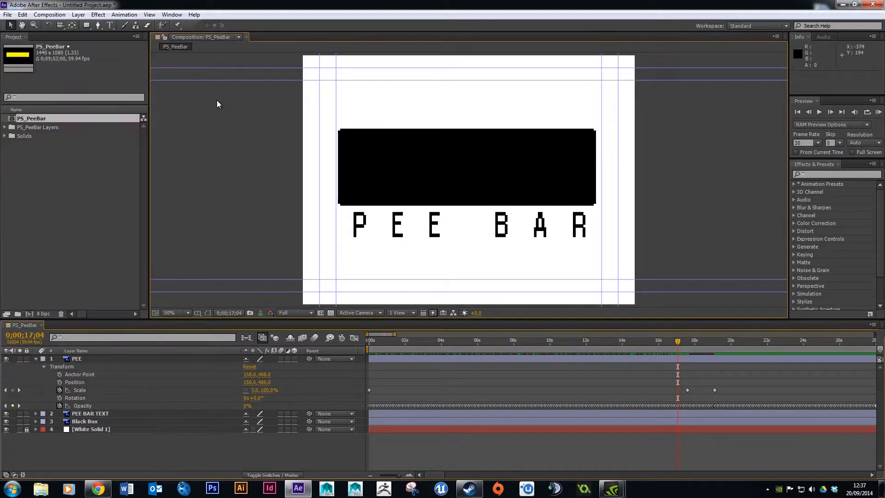
pyautogui.click(83, 185)
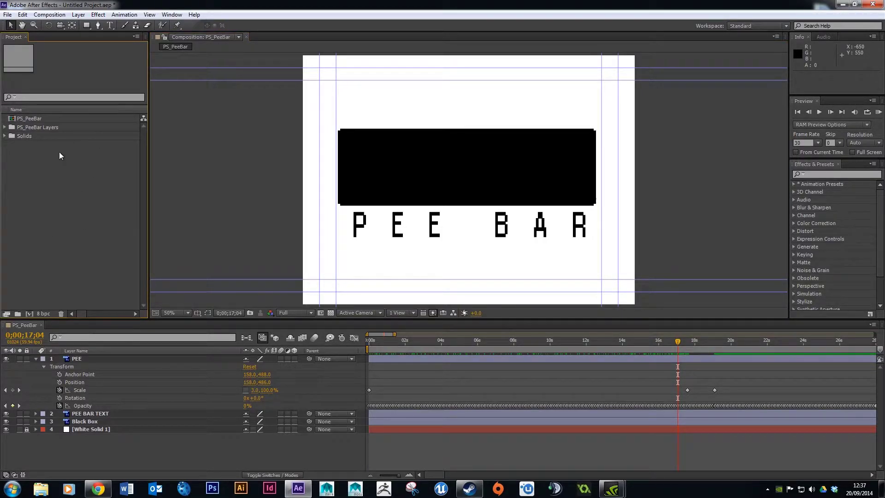